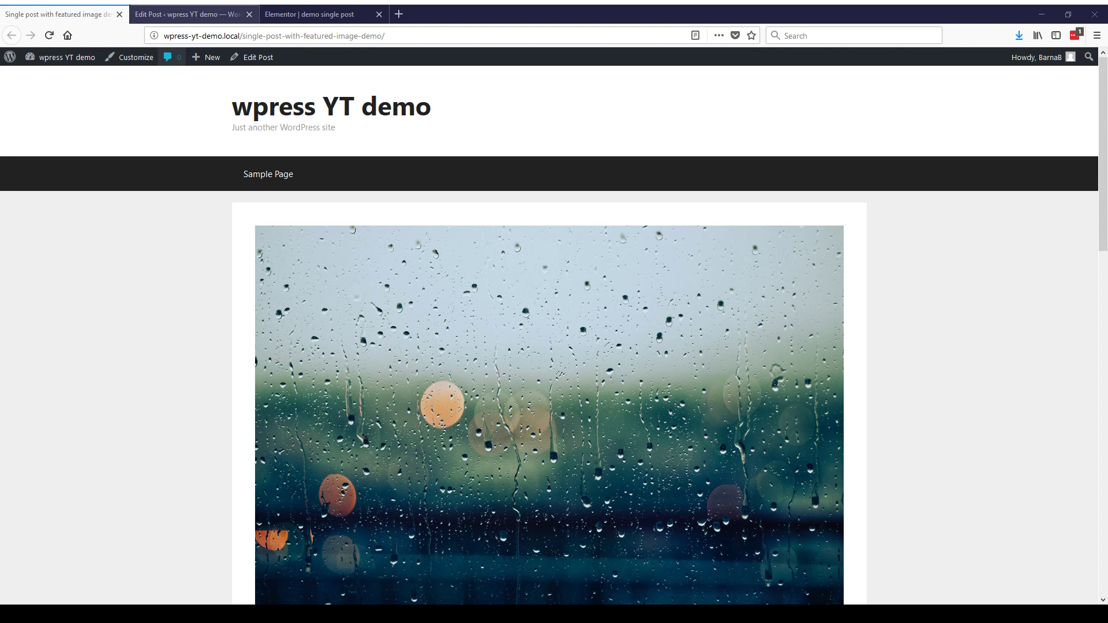
Switch to the Elementor editor for the demo single post template and add an Image widget to the empty canvas
left_click(304, 14)
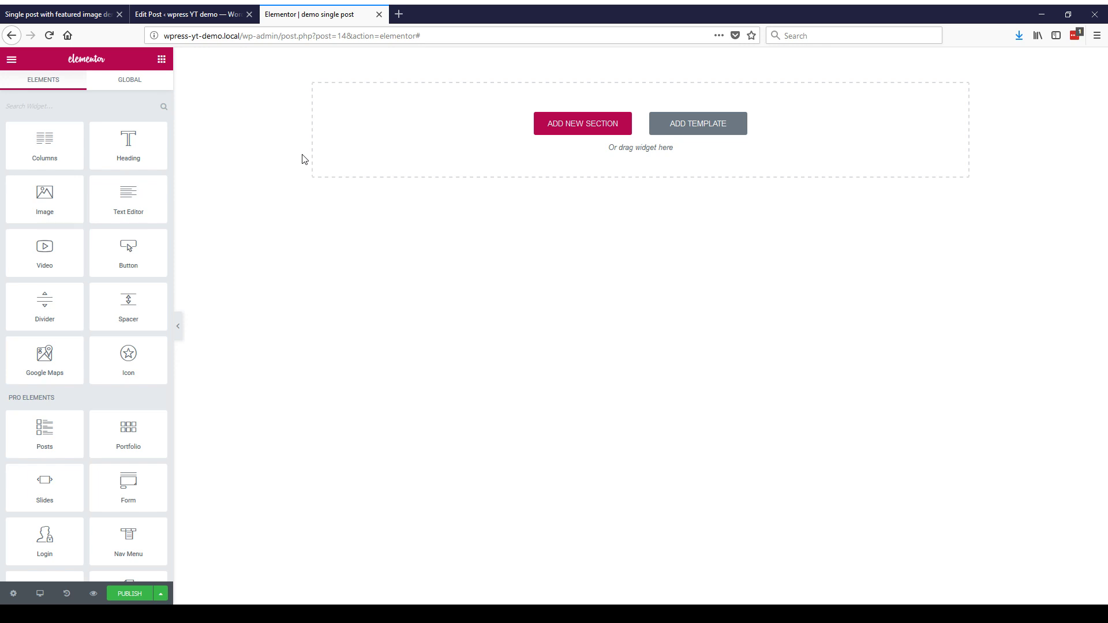
left_click(12, 594)
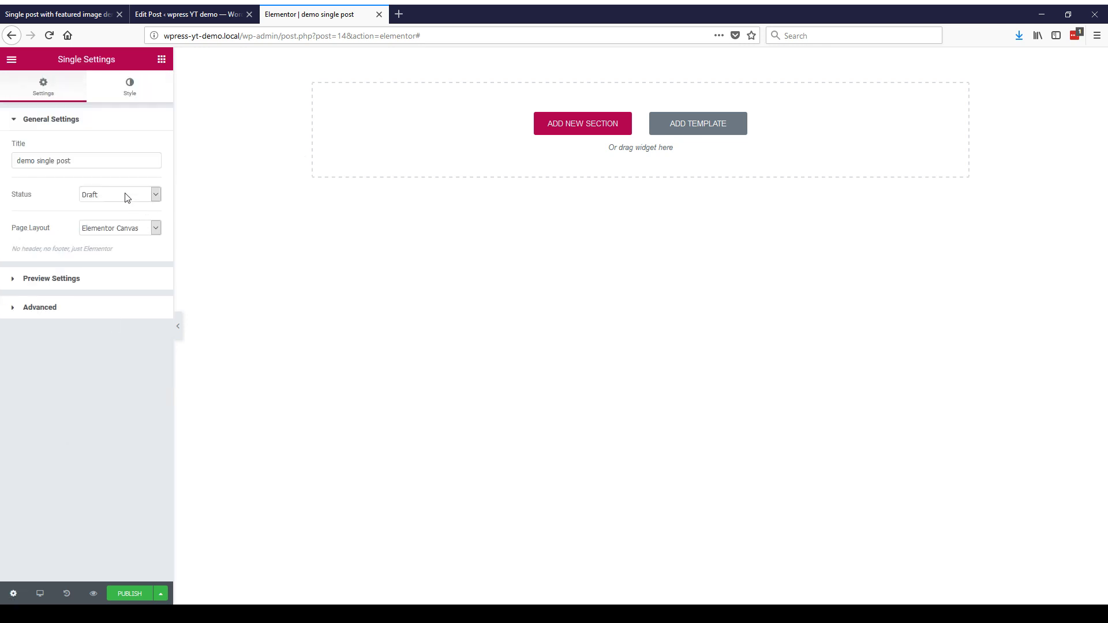
left_click(161, 61)
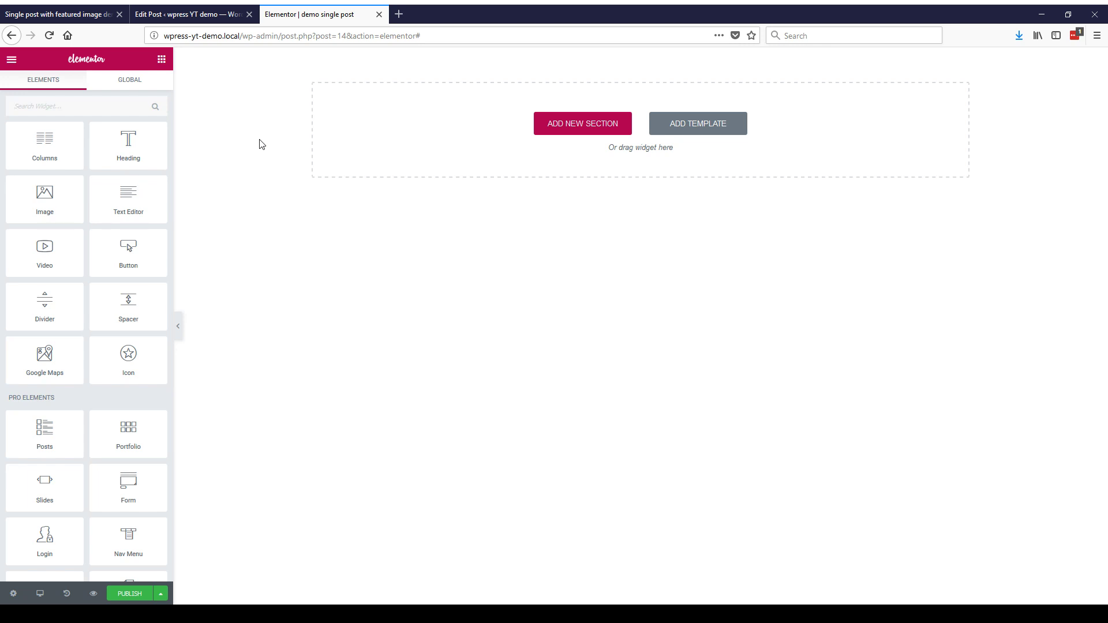
left_click_drag(23, 202, 497, 154)
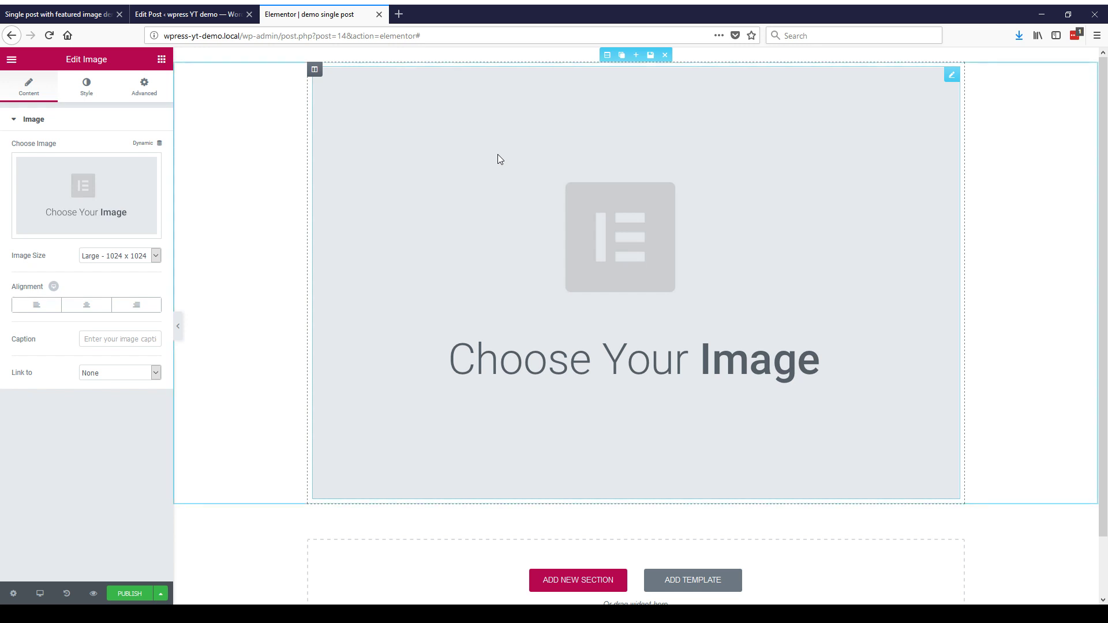
Set the content width of the section containing the image to Full Width
left_click(622, 55)
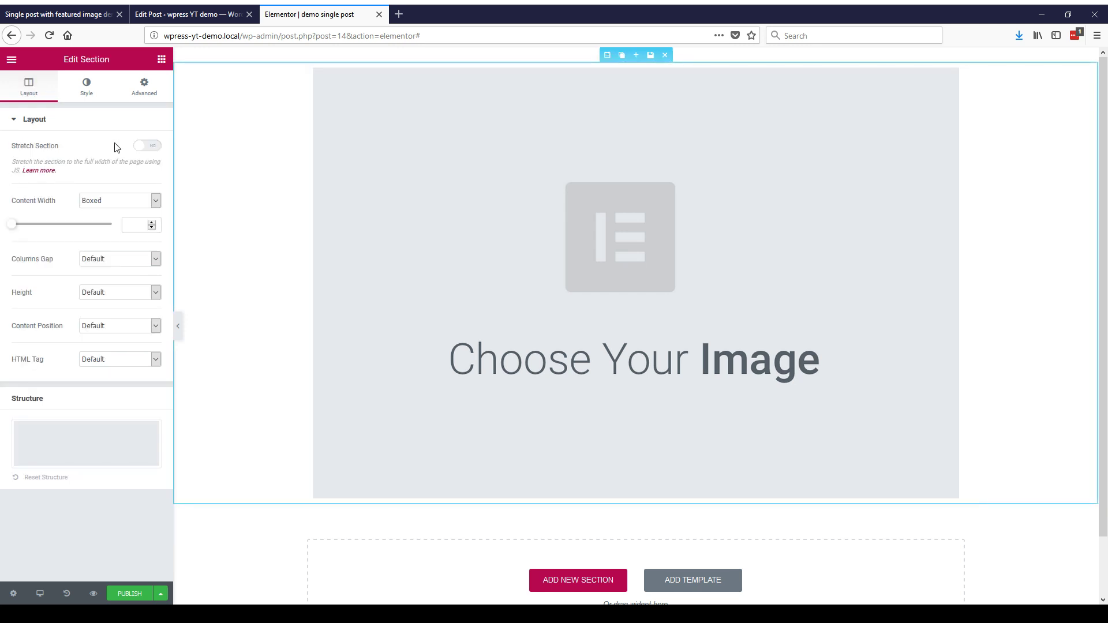
left_click(147, 146)
left_click(118, 200)
left_click(104, 230)
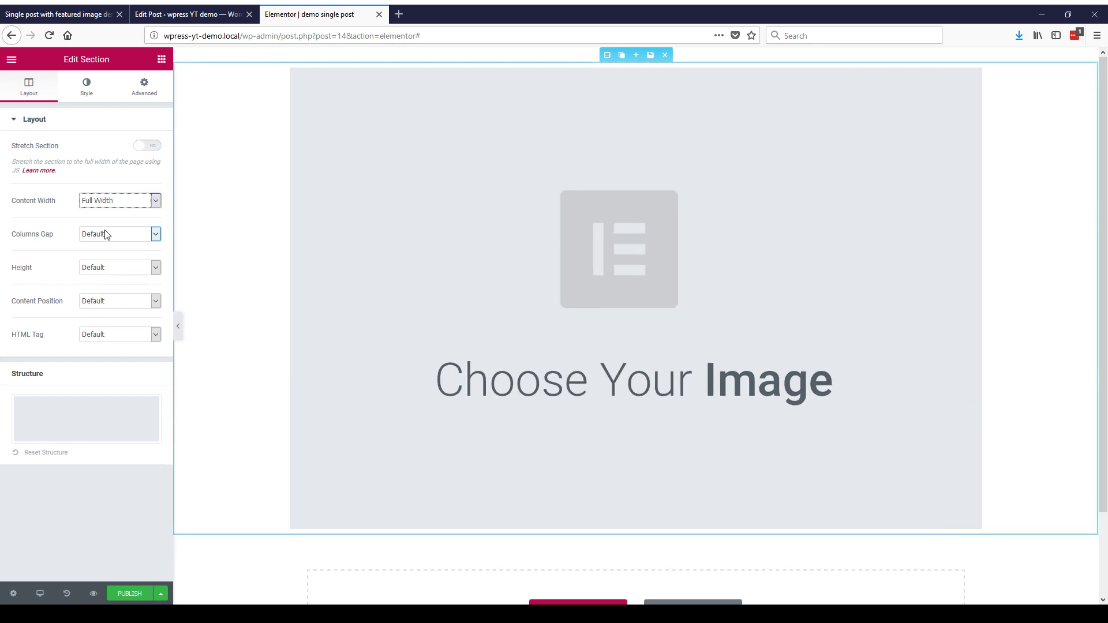
Make the image widget dynamic, using the post's Featured Image as its source
left_click(594, 157)
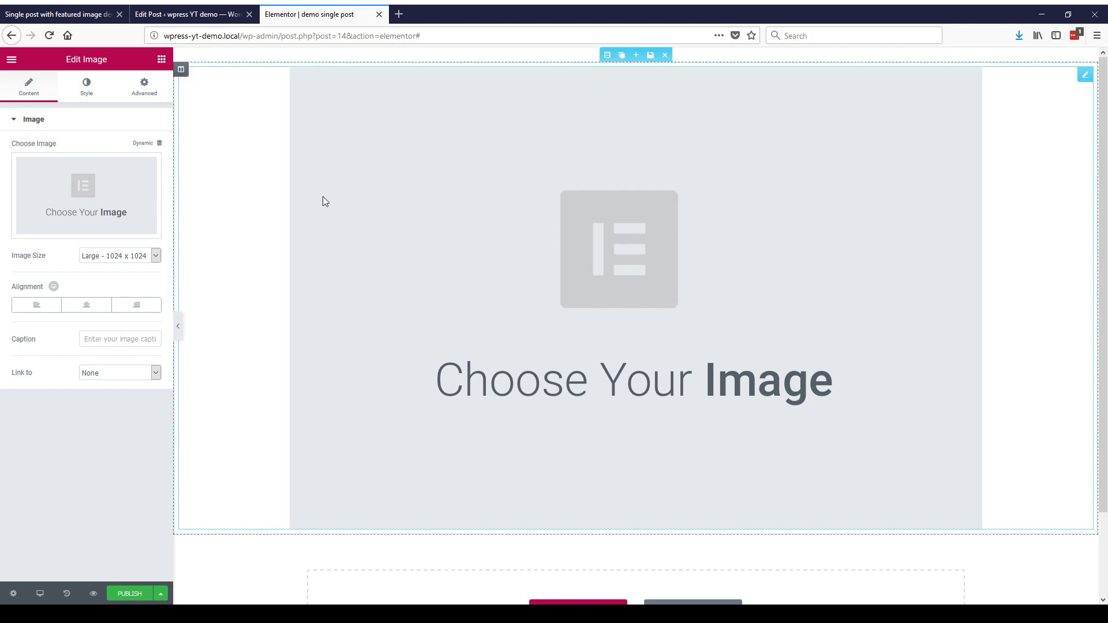
left_click(155, 146)
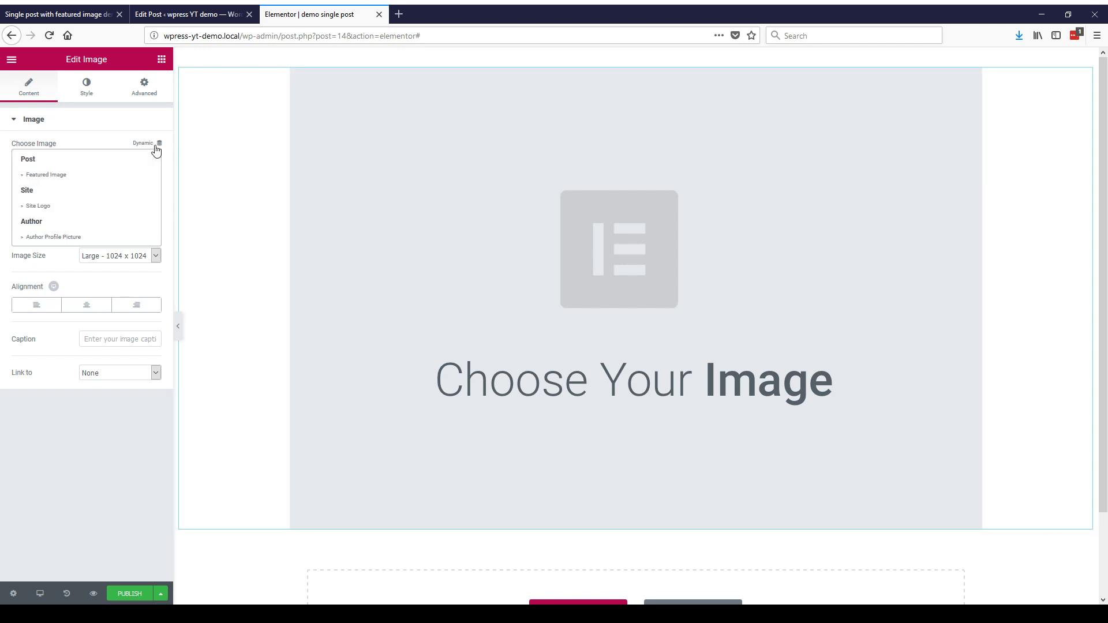
left_click(81, 176)
Give the featured image a custom size of 1920 x 450 and apply it
left_click(117, 186)
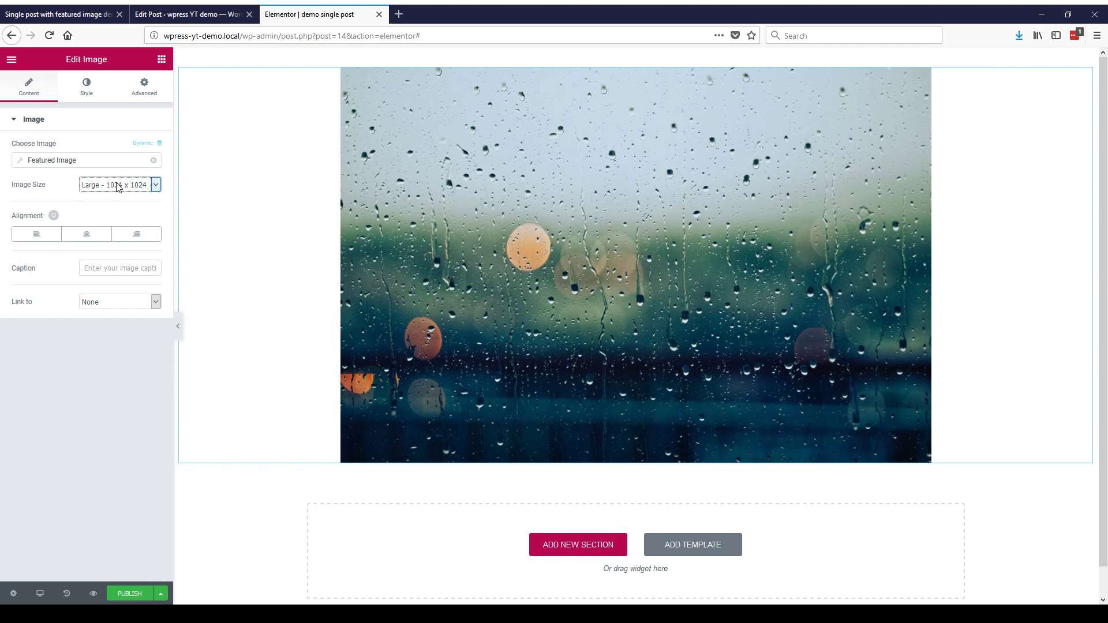
left_click(114, 265)
left_click(34, 243)
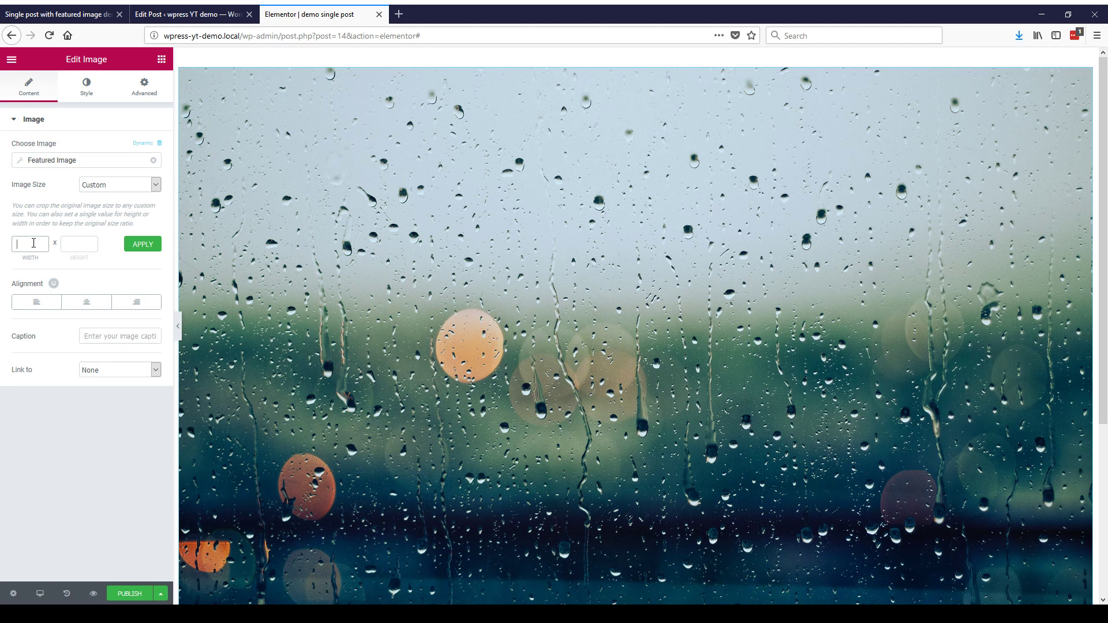
type("1920")
key("Tab")
left_click(141, 245)
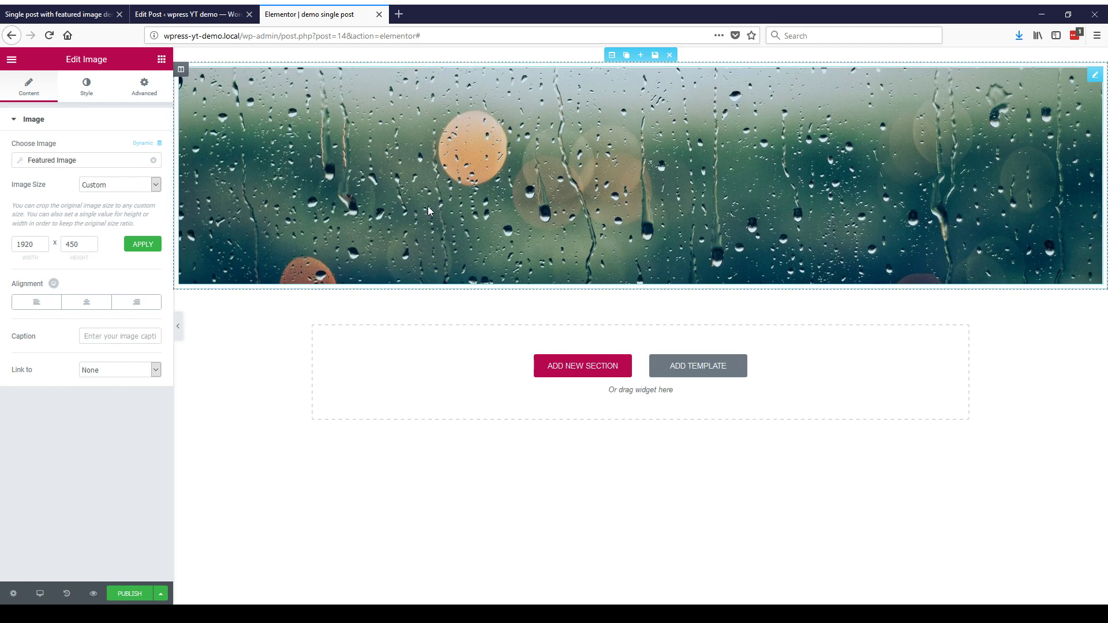
Add a second Image widget below the featured image, centered, with the dynamic Author Profile Picture as its source
left_click(161, 60)
left_click_drag(44, 199, 610, 288)
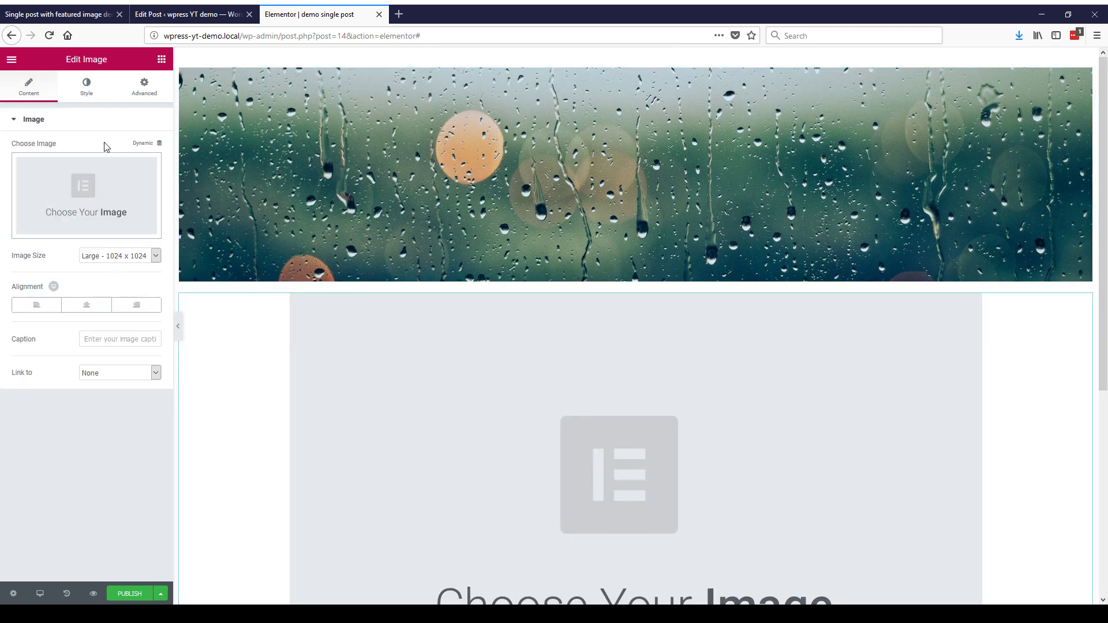
left_click(149, 146)
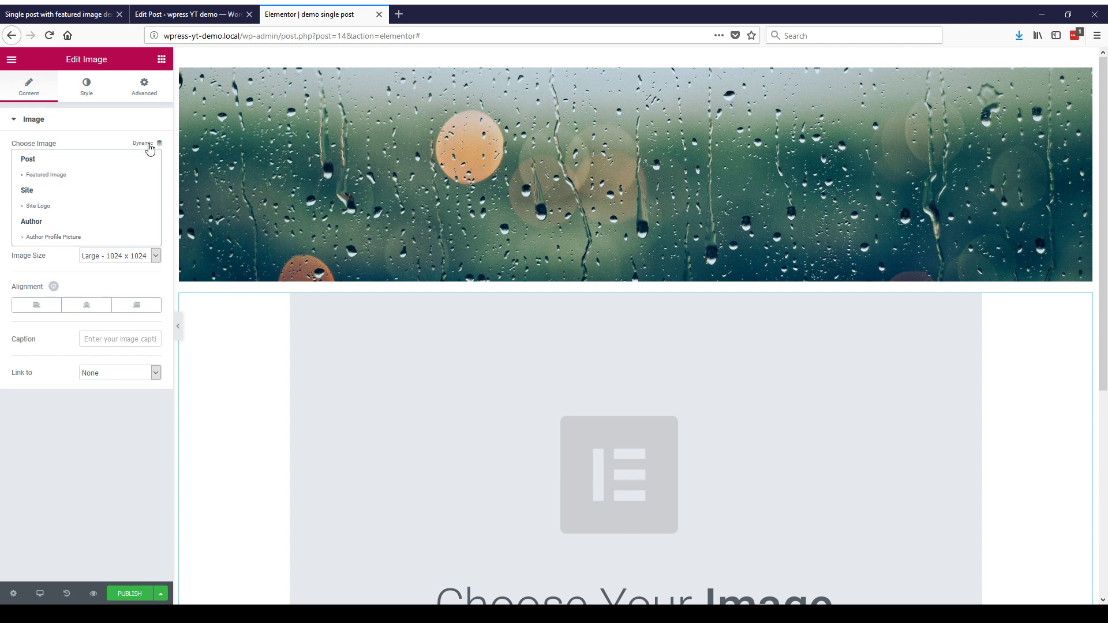
left_click(62, 241)
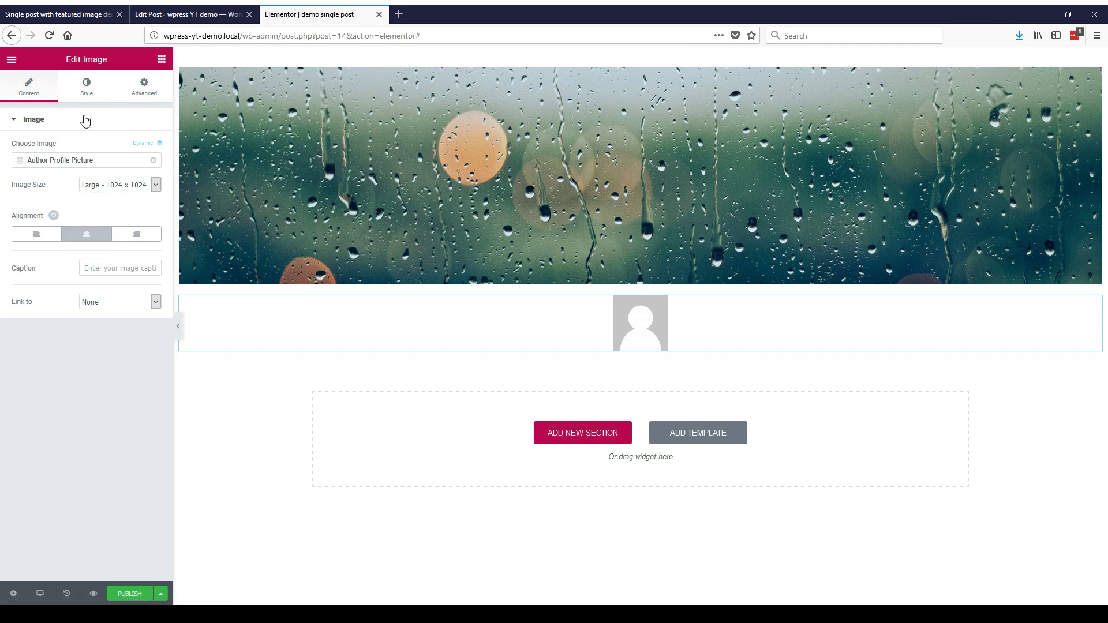
Round the author profile picture with a border radius of 150 px on all corners
left_click(87, 87)
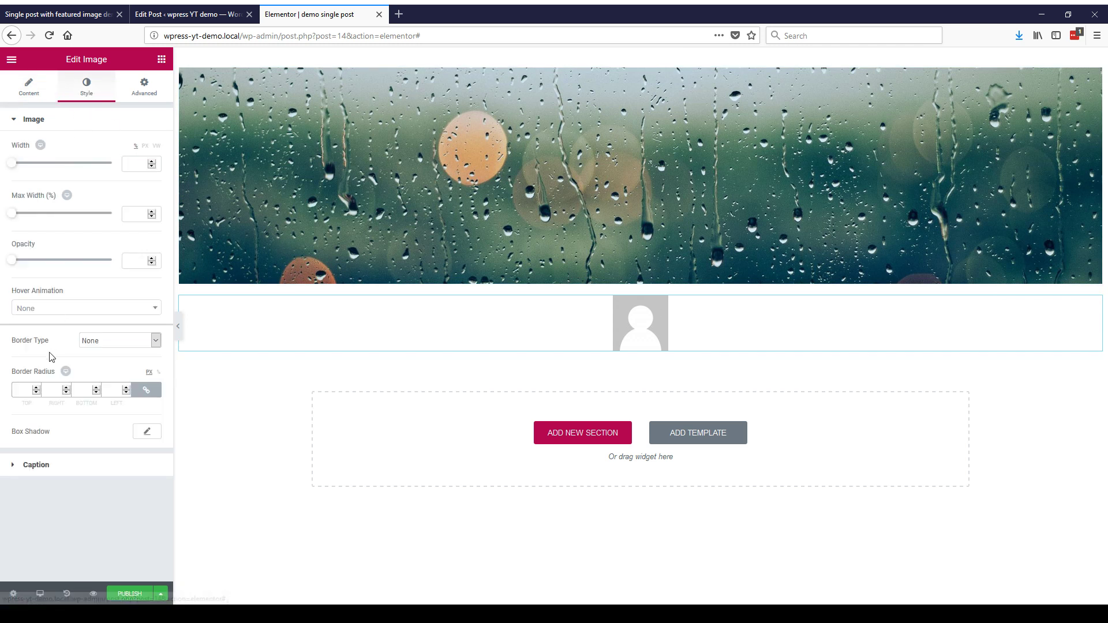
left_click(22, 390)
type("150")
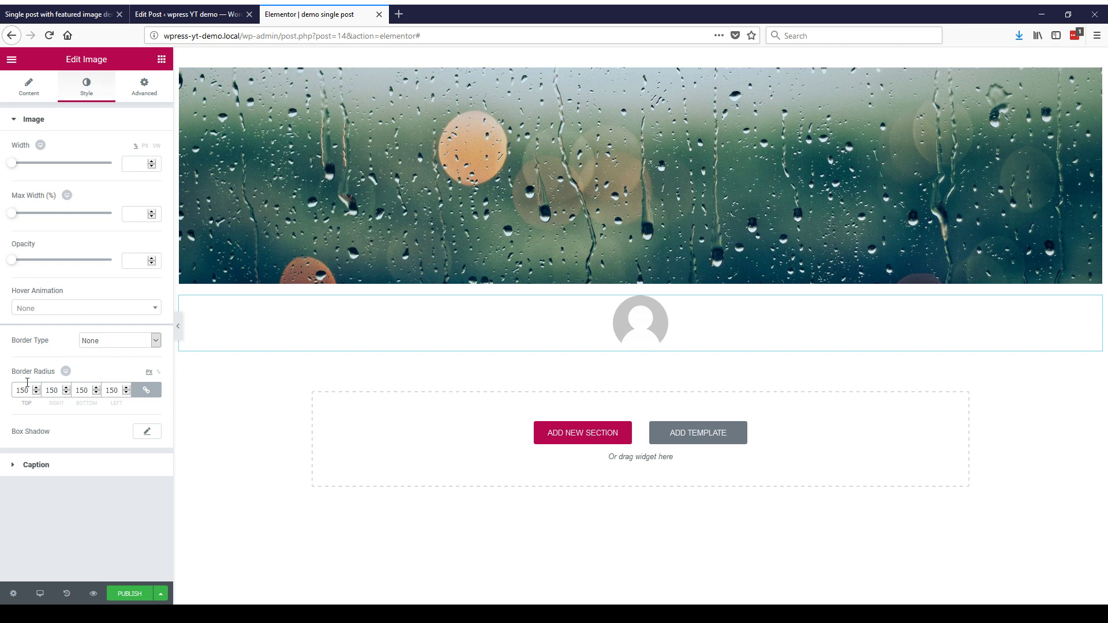
Unlink the author picture's margins and set the top margin to -65 px so it overlaps the featured image
left_click(144, 86)
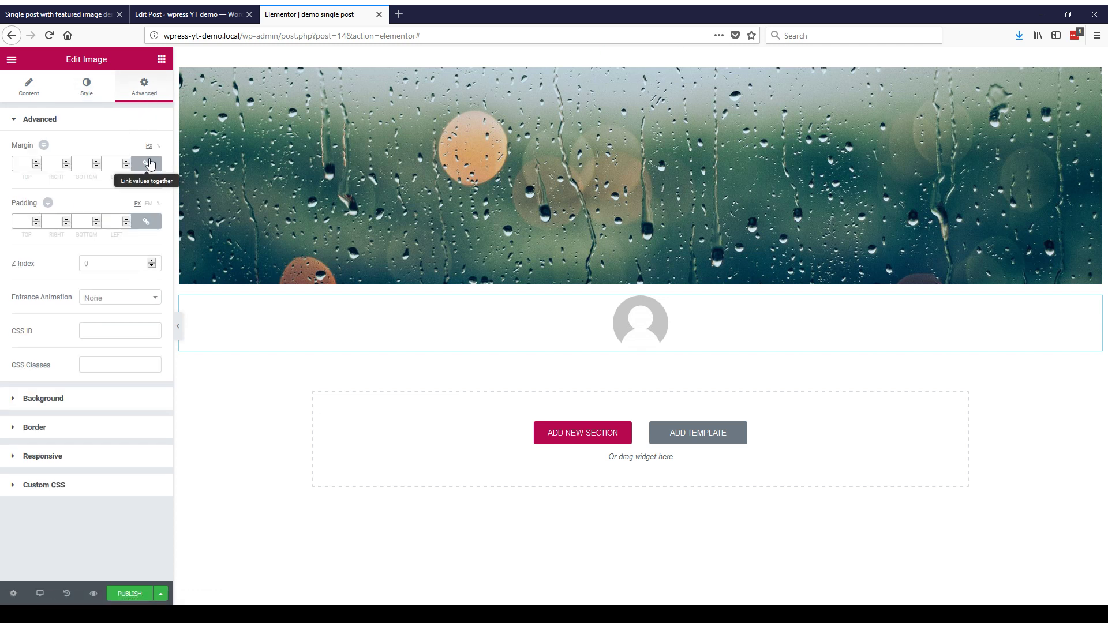
left_click(36, 166)
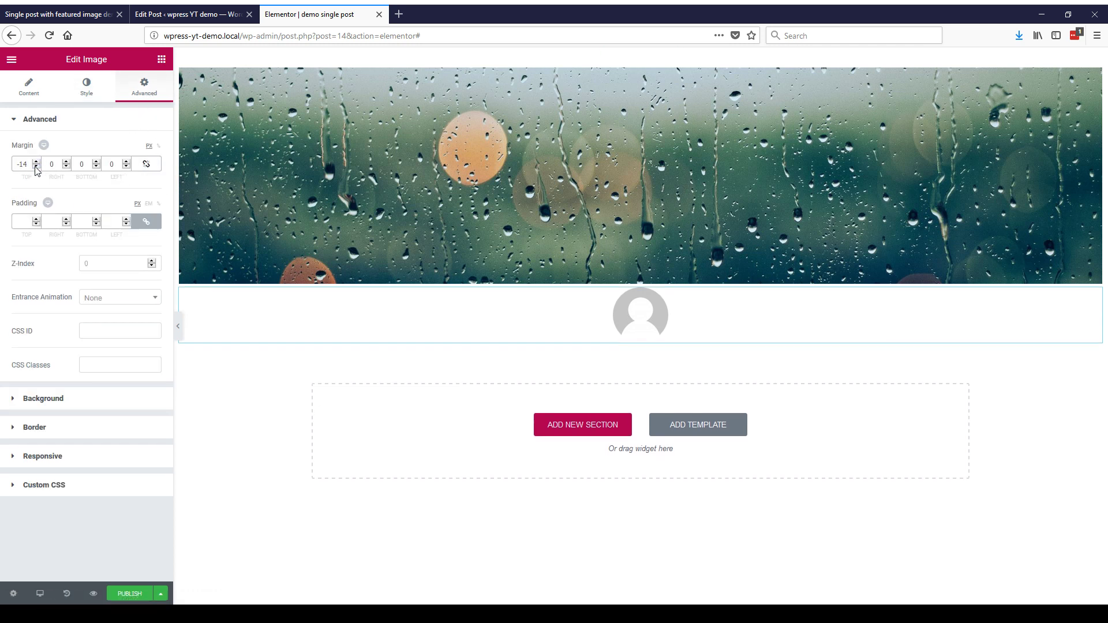
left_click(36, 167)
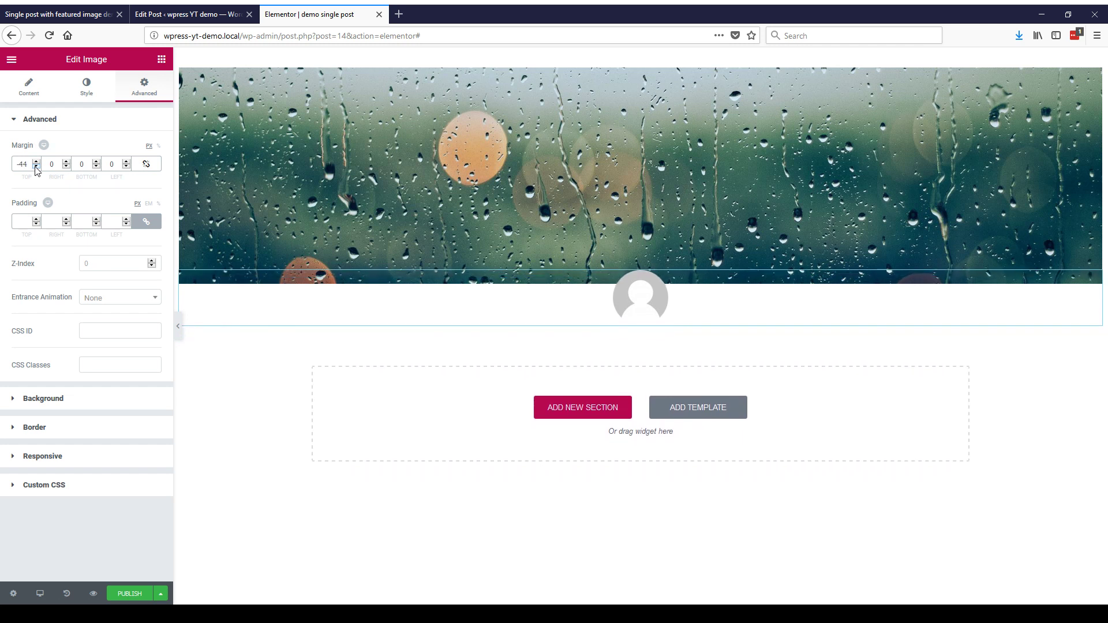
left_click(36, 167)
left_click(36, 167)
left_click(36, 167)
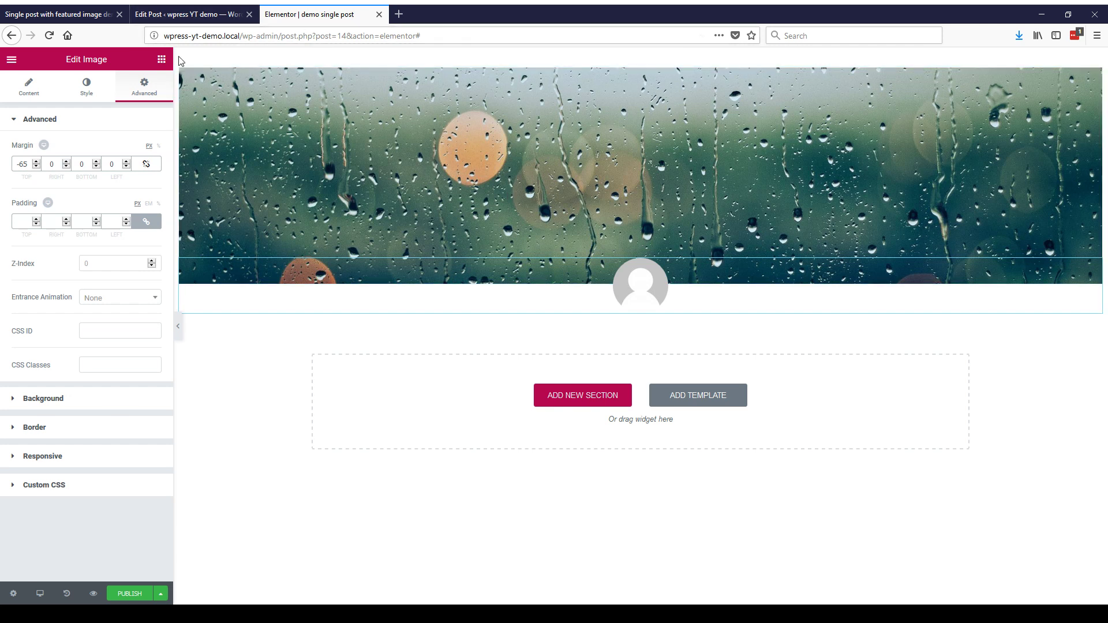
Add a Heading widget in a new section below the author picture, with HTML tag H1 and center alignment
left_click(162, 61)
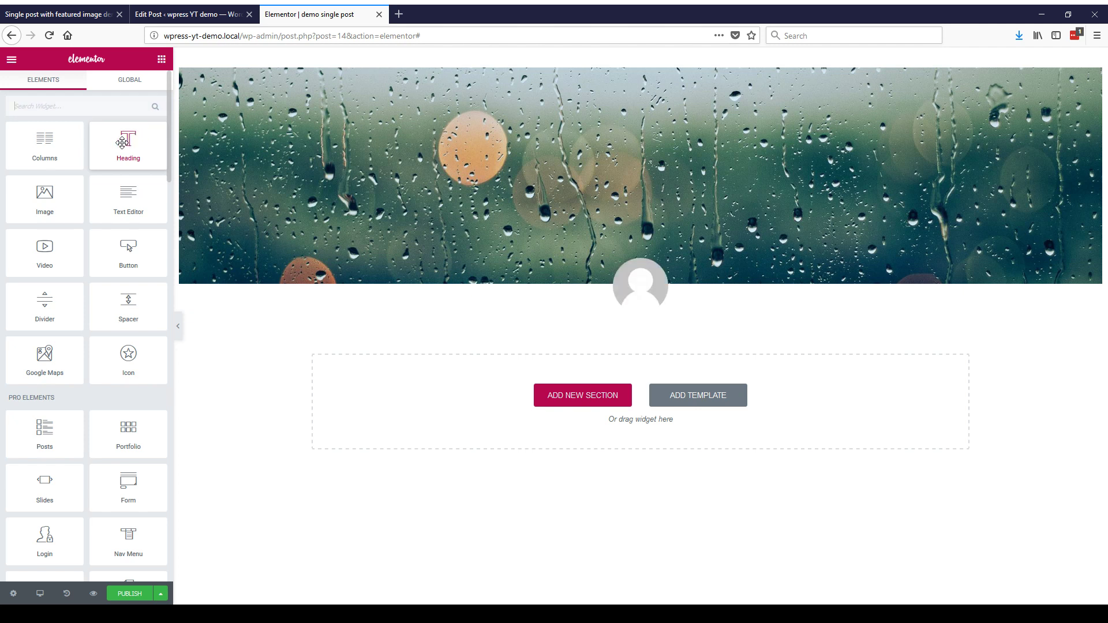
left_click_drag(128, 141, 561, 382)
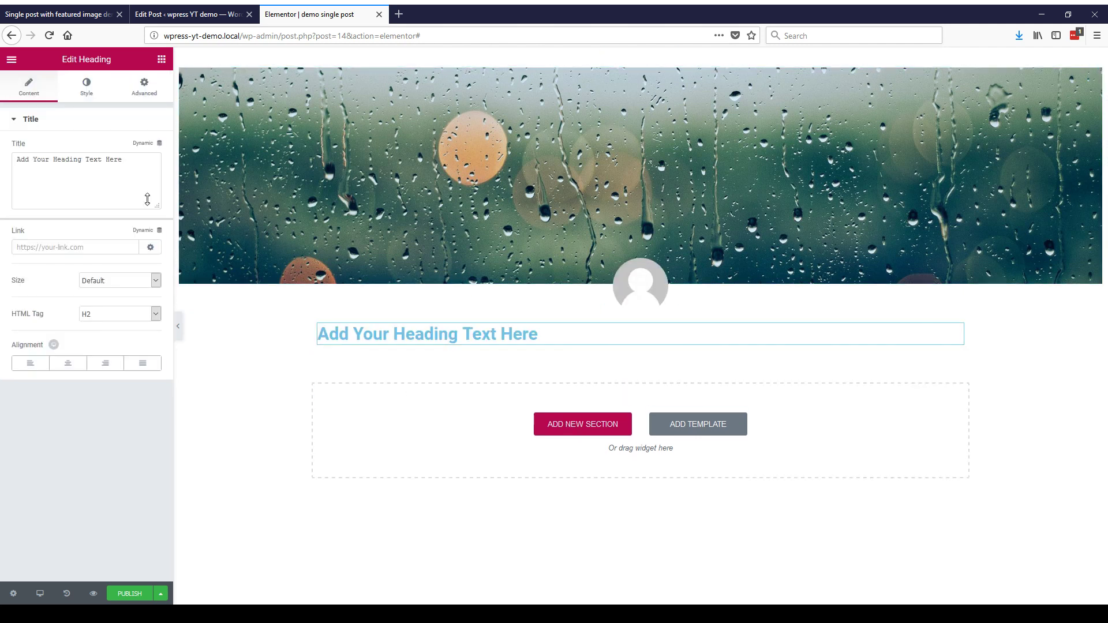
left_click(118, 313)
left_click(104, 330)
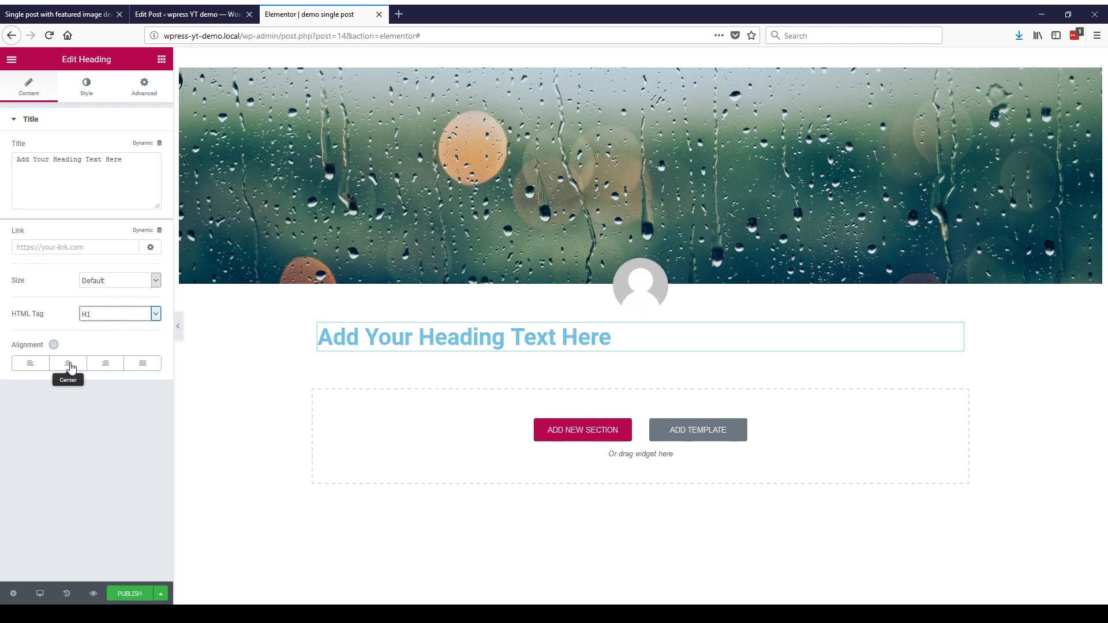
left_click(79, 368)
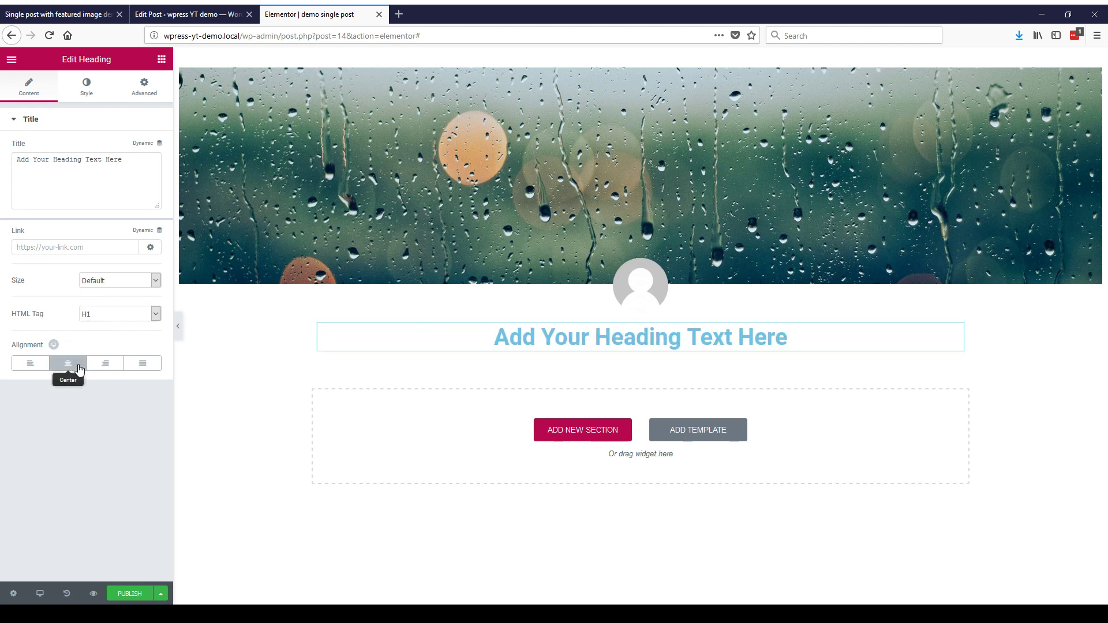
Set the heading's text color to the dark grey #54595f
left_click(86, 89)
left_click(147, 147)
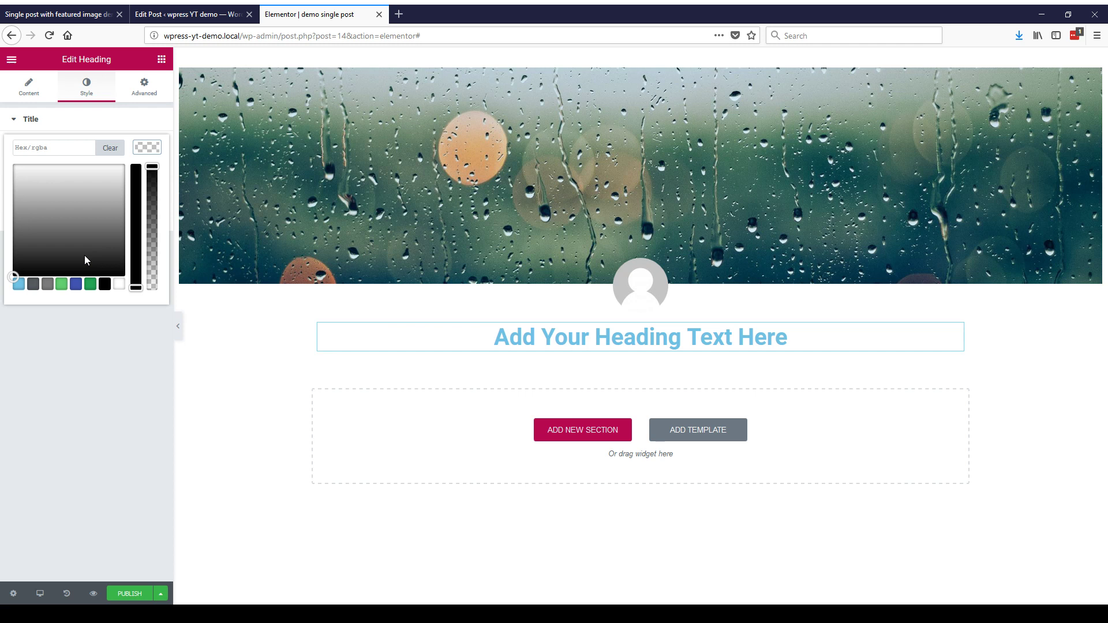
left_click(32, 284)
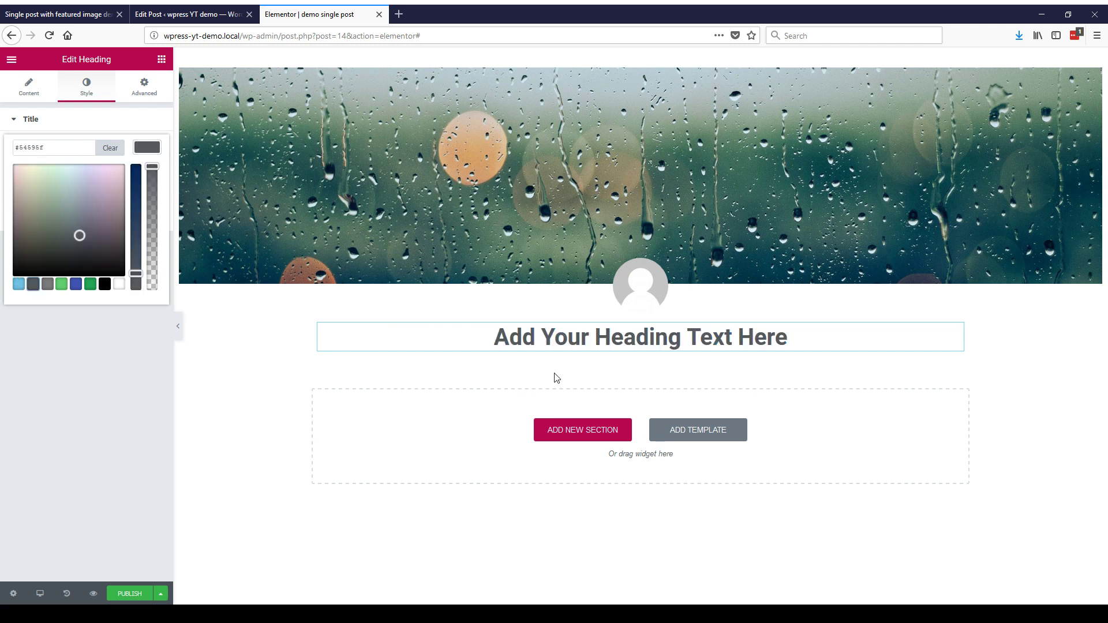
Find the Post Content widget by searching for "post", place it below the heading, and align its text left
left_click(162, 60)
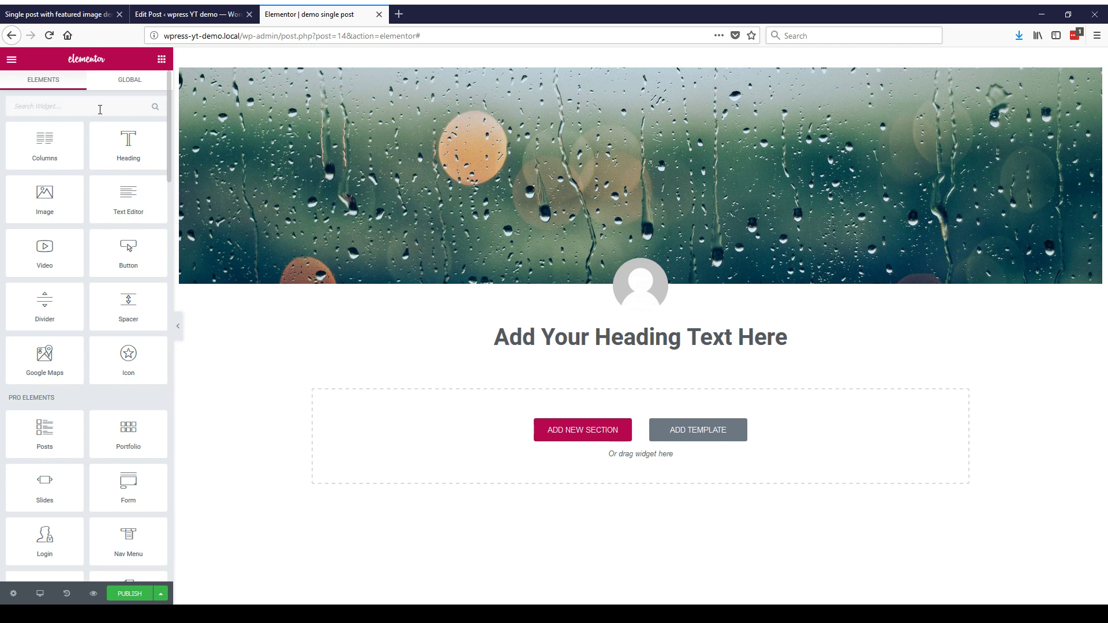
left_click(100, 110)
type("post")
left_click_drag(145, 196, 607, 350)
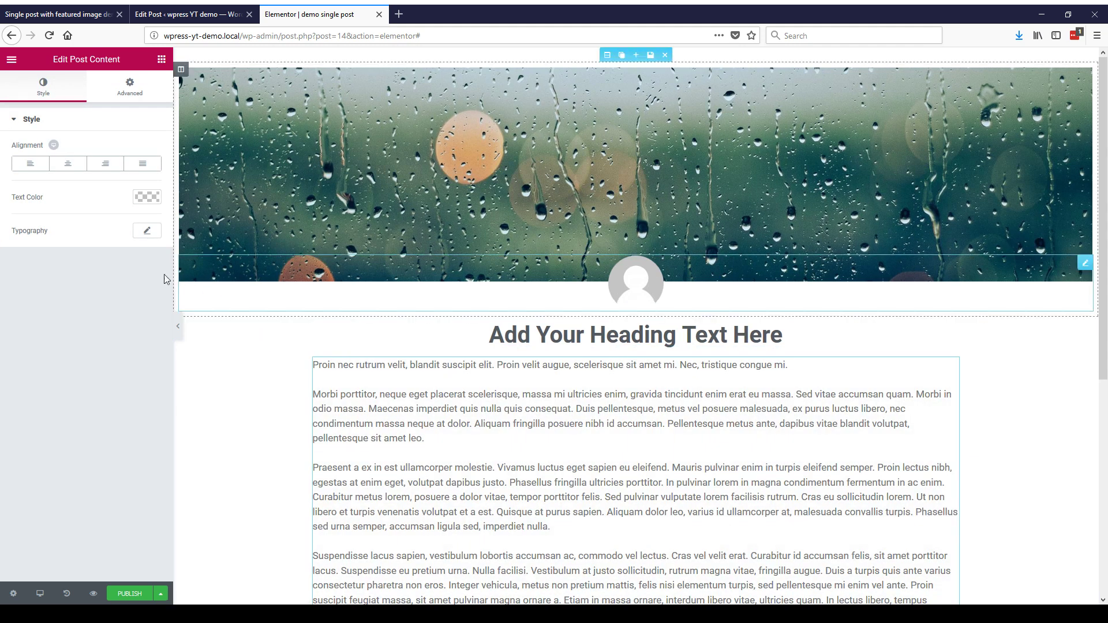
left_click(30, 163)
scroll(226, 376, "down", 5)
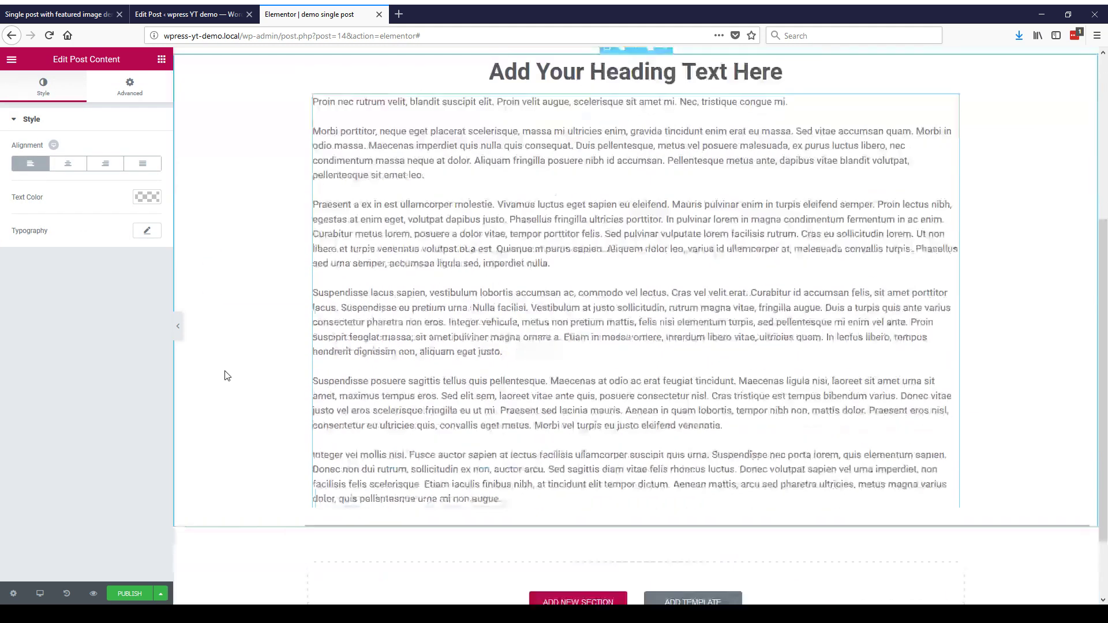
scroll(223, 374, "up", 5)
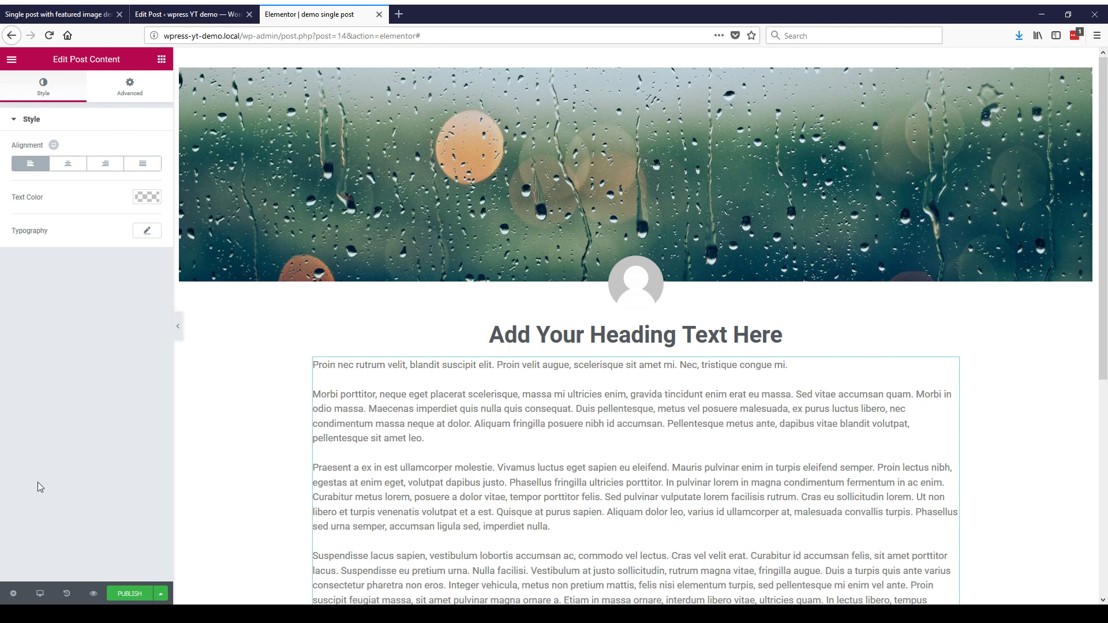
Check the template's body background color and review the page layout from the featured image to the end of the post content
left_click(12, 593)
left_click(115, 96)
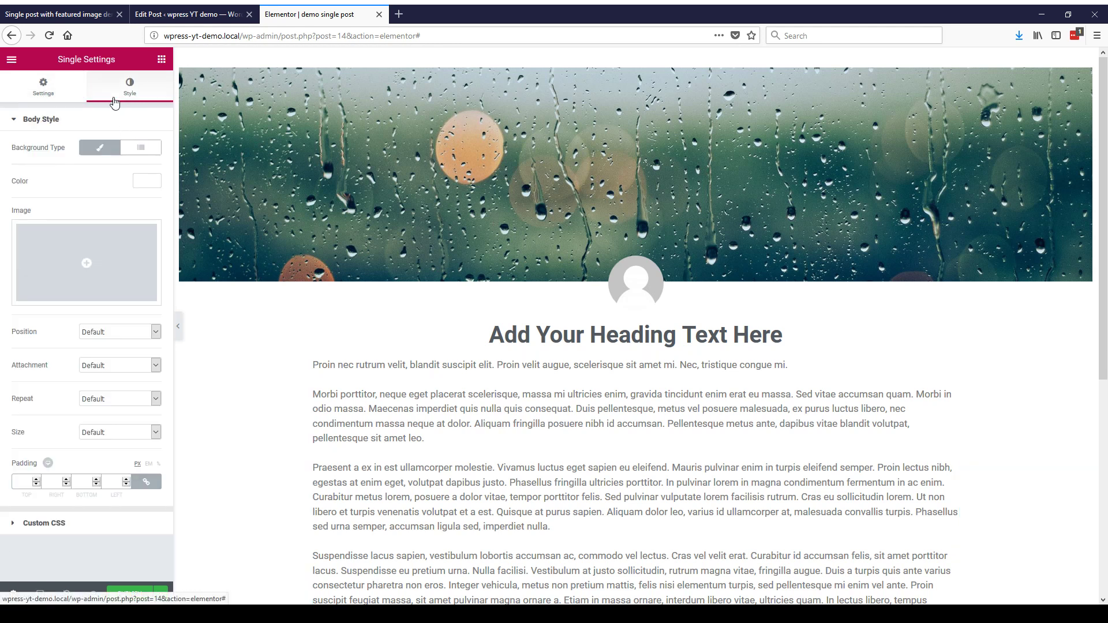
left_click(147, 181)
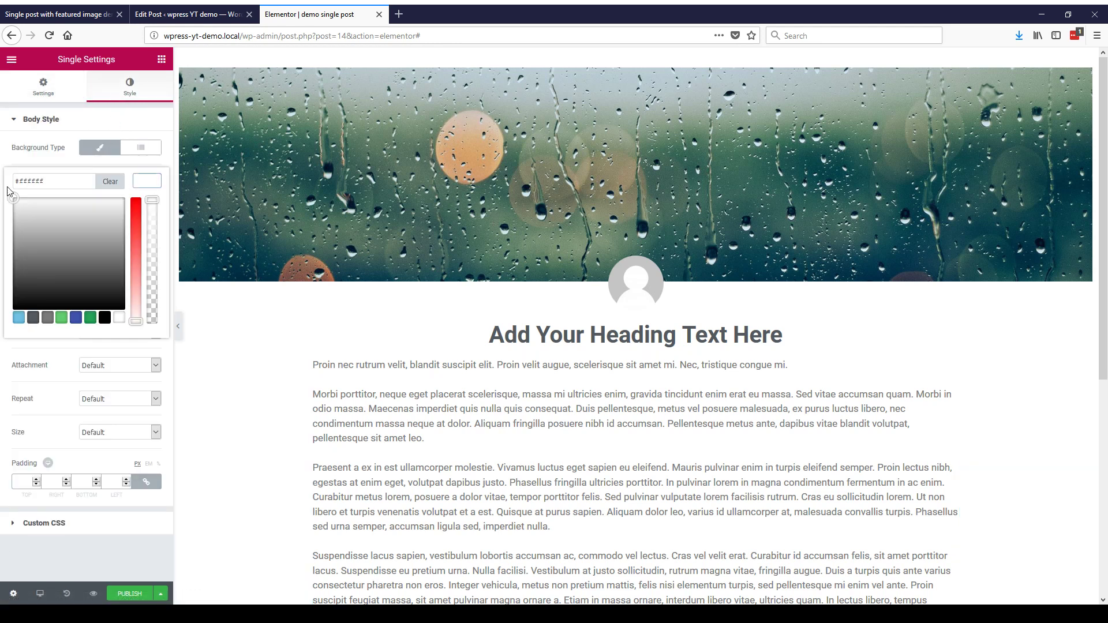
left_click(156, 180)
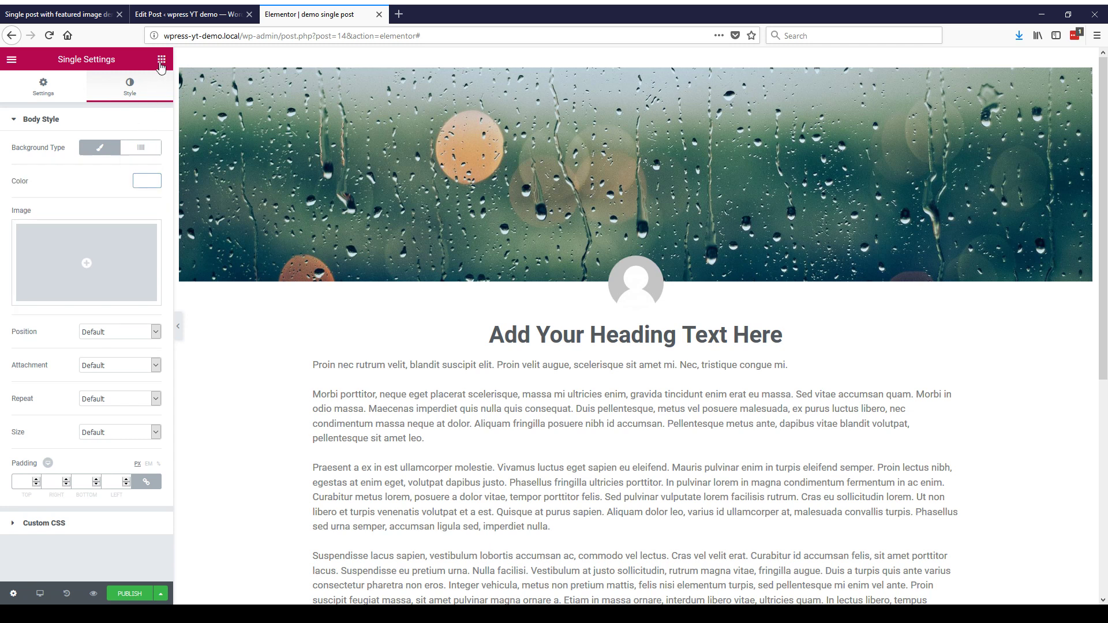
scroll(245, 329, "down", 10)
scroll(245, 329, "up", 10)
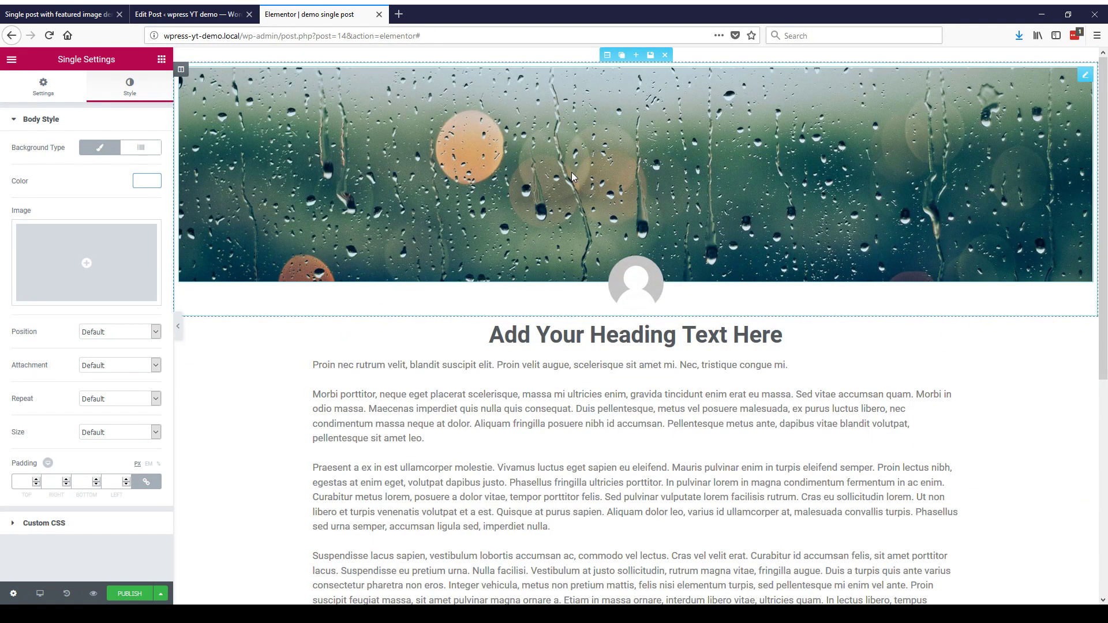
scroll(571, 179, "down", 3)
scroll(539, 197, "up", 3)
scroll(538, 196, "down", 6)
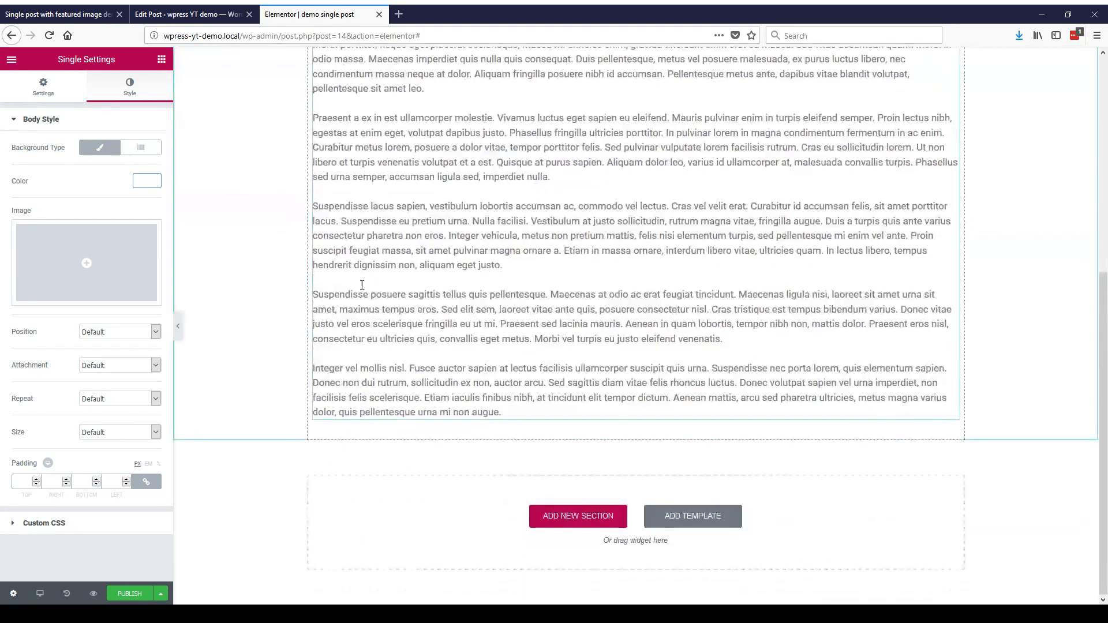
Add a new single-column section below the post content and place a Heading widget in it
left_click(554, 516)
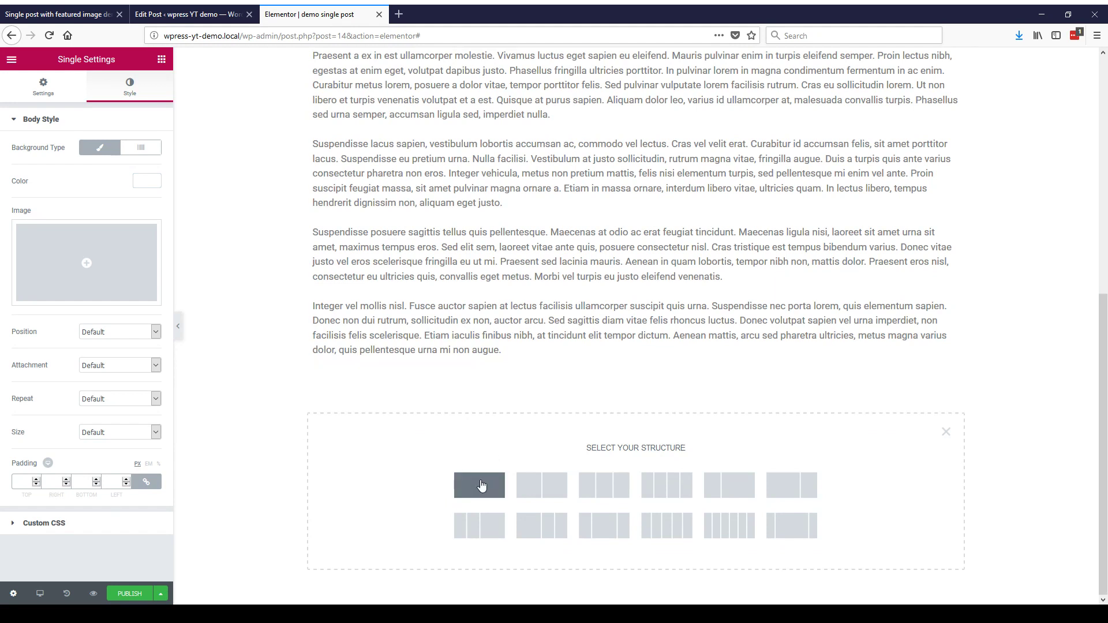
left_click(480, 486)
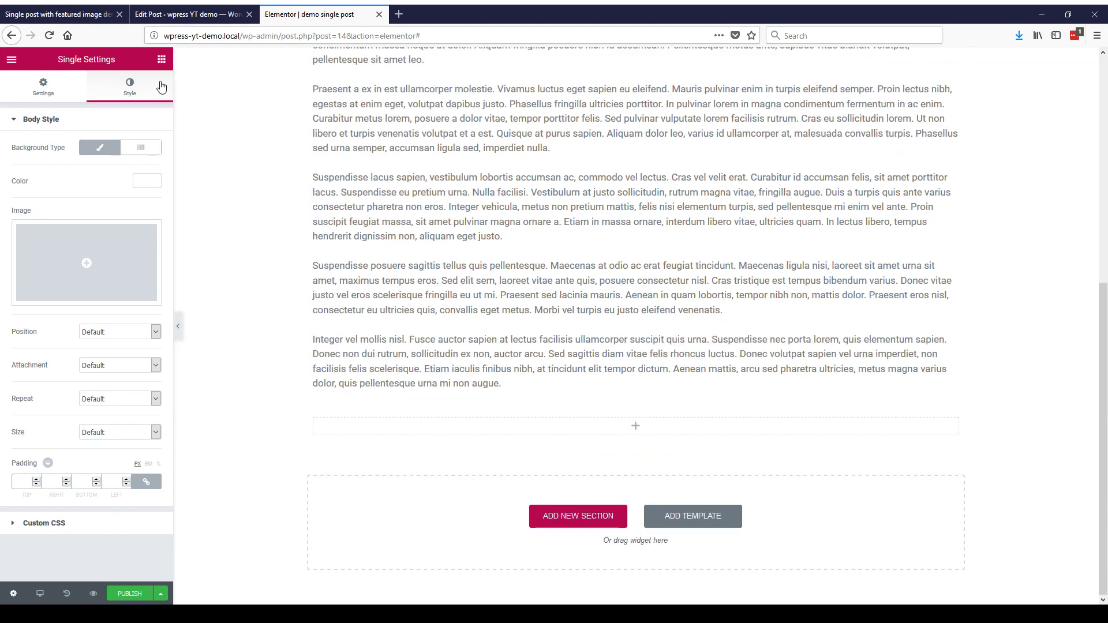
left_click(161, 59)
left_click_drag(134, 148, 629, 429)
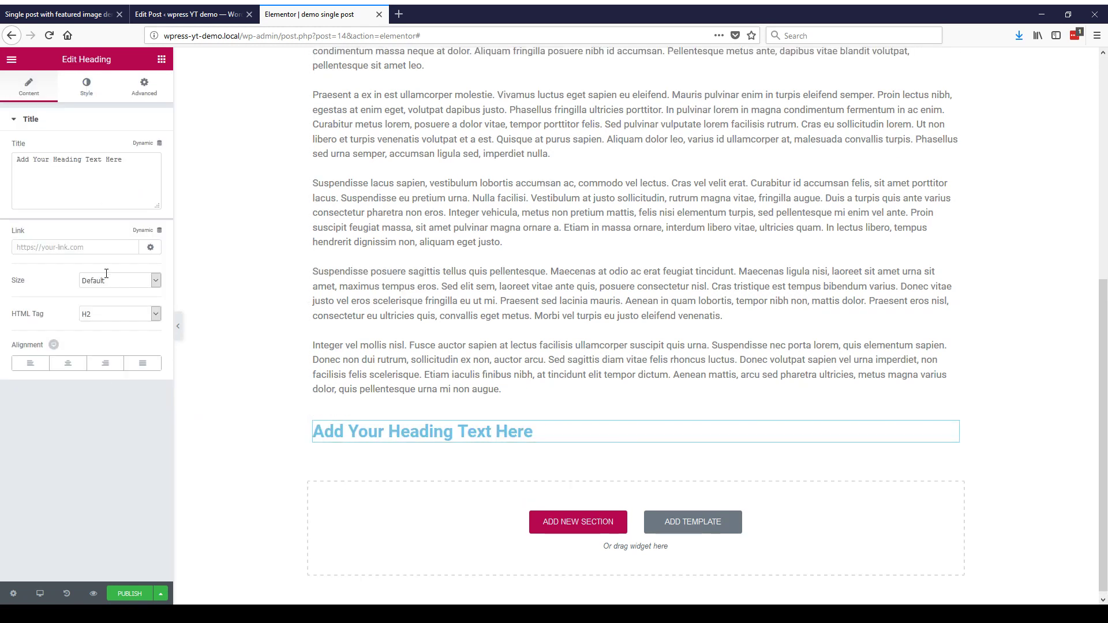
Center the new heading, set its HTML tag to H1, and use the dynamic Post Title as its text
left_click(68, 363)
left_click(101, 339)
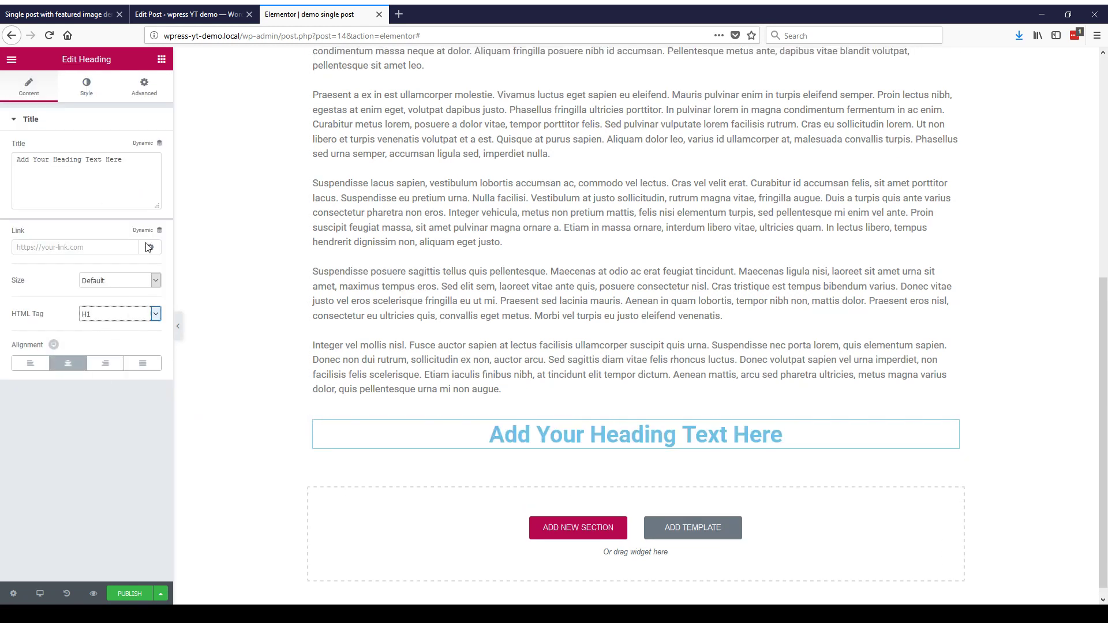
left_click(147, 148)
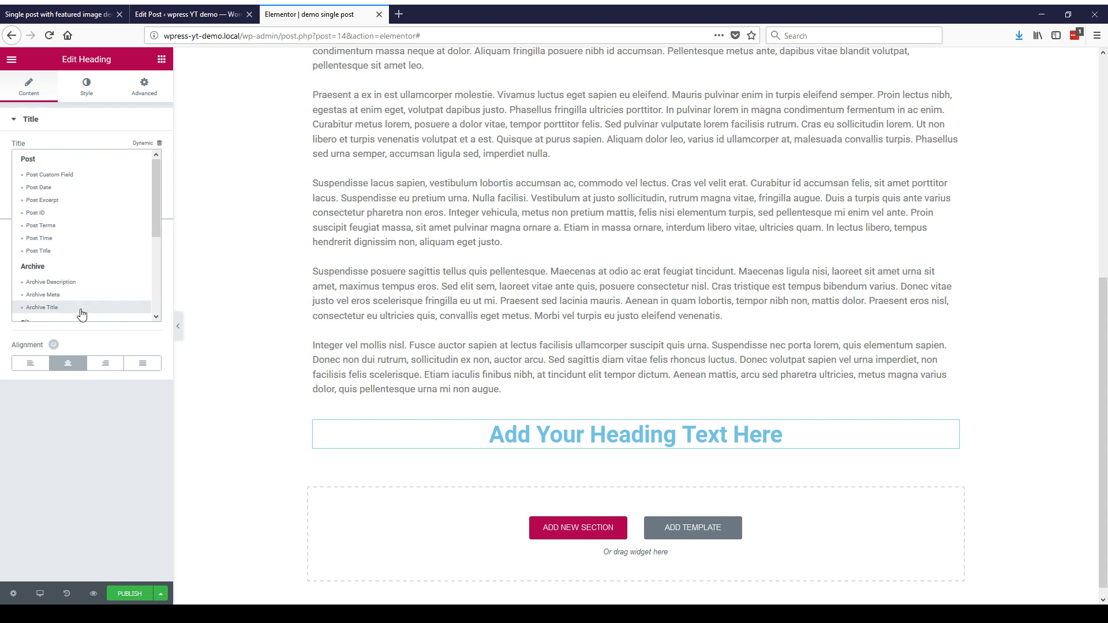
left_click(50, 255)
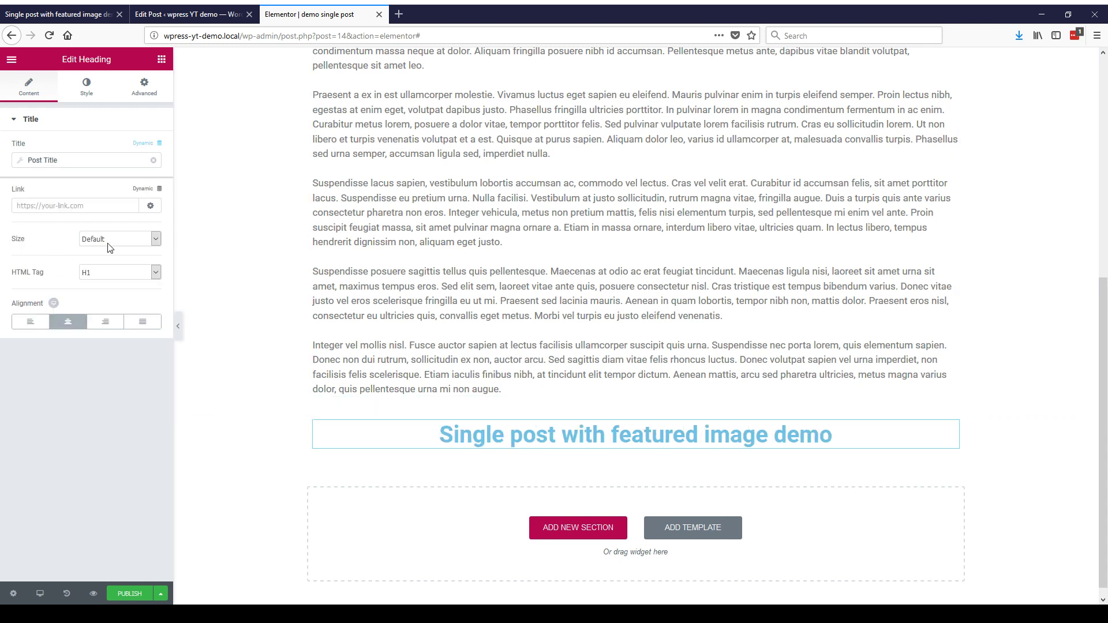
Set the new heading's text color to white #ffffff
left_click(84, 89)
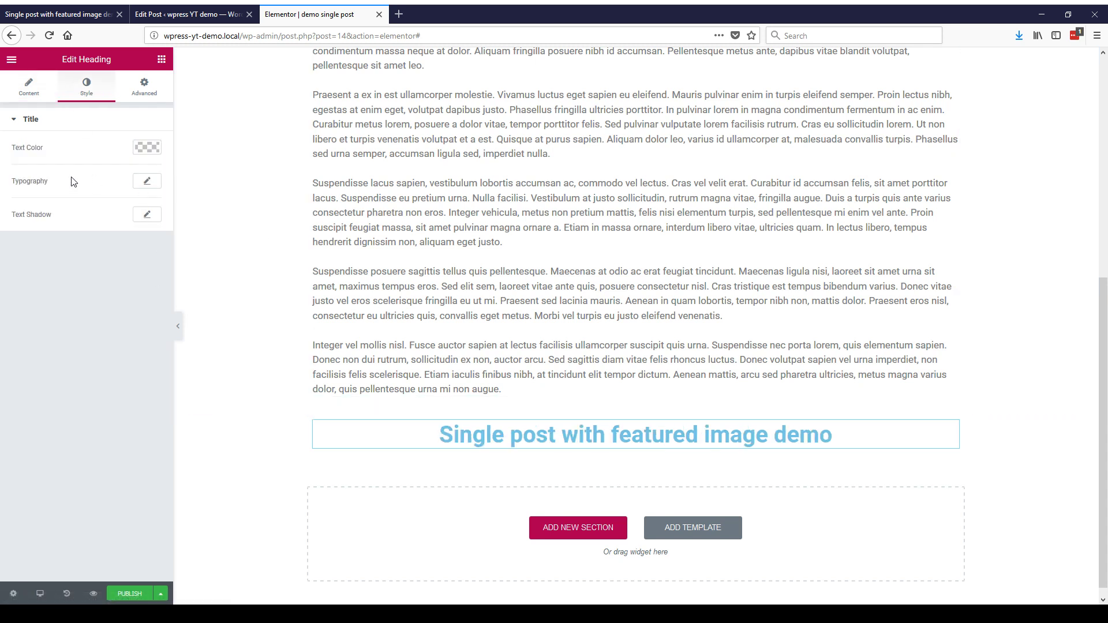
left_click(153, 151)
left_click(120, 284)
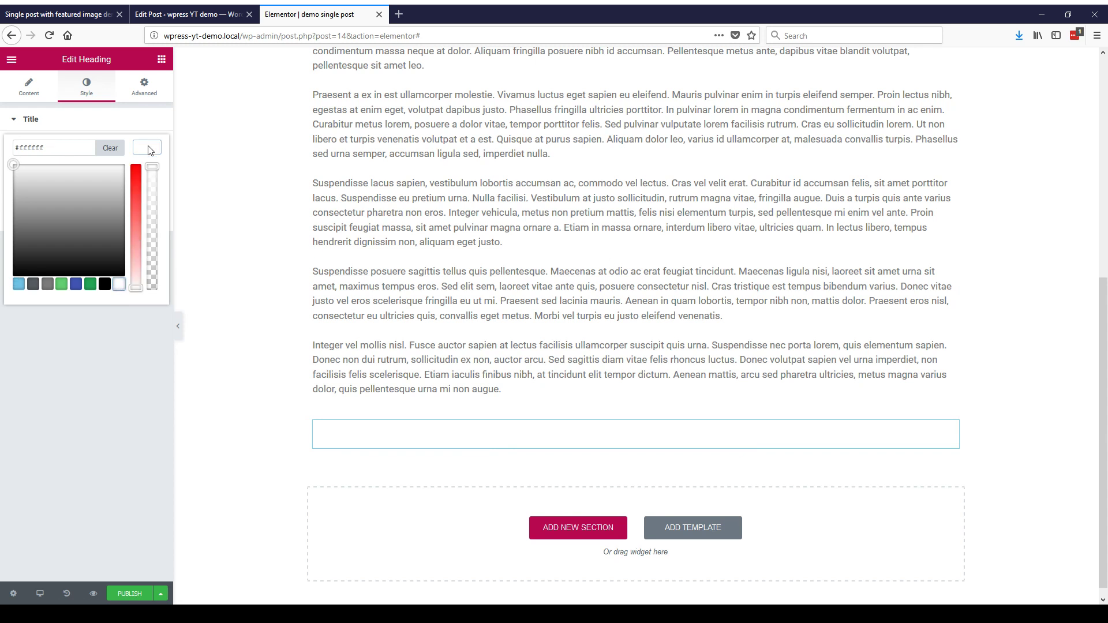
left_click(149, 150)
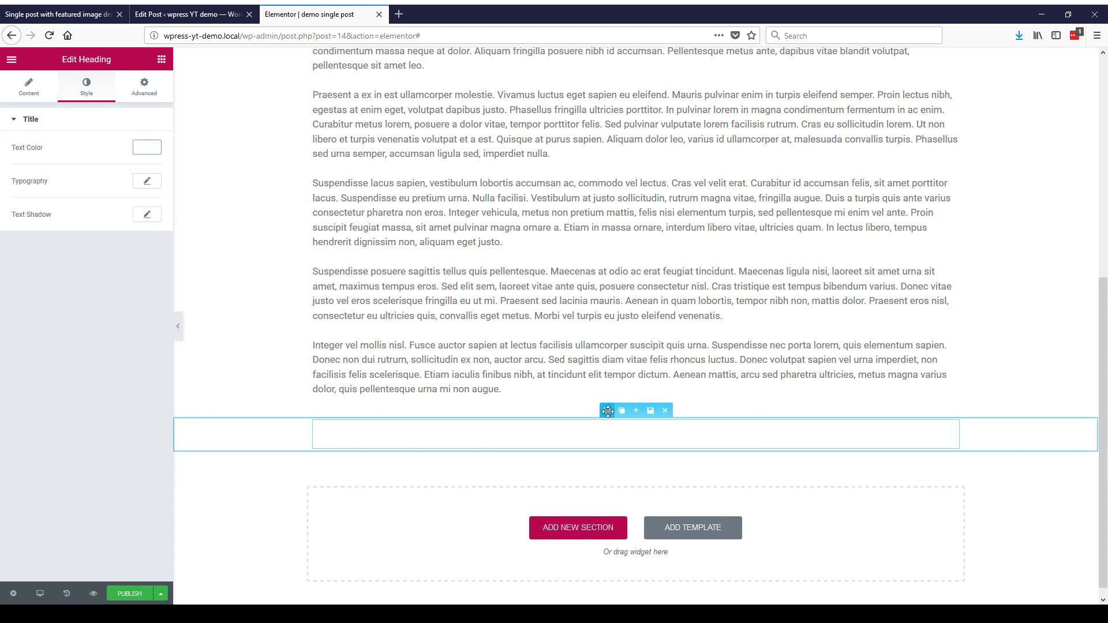
Give the new heading's section a Classic background that uses the dynamic Featured Image
left_click(608, 411)
left_click(87, 87)
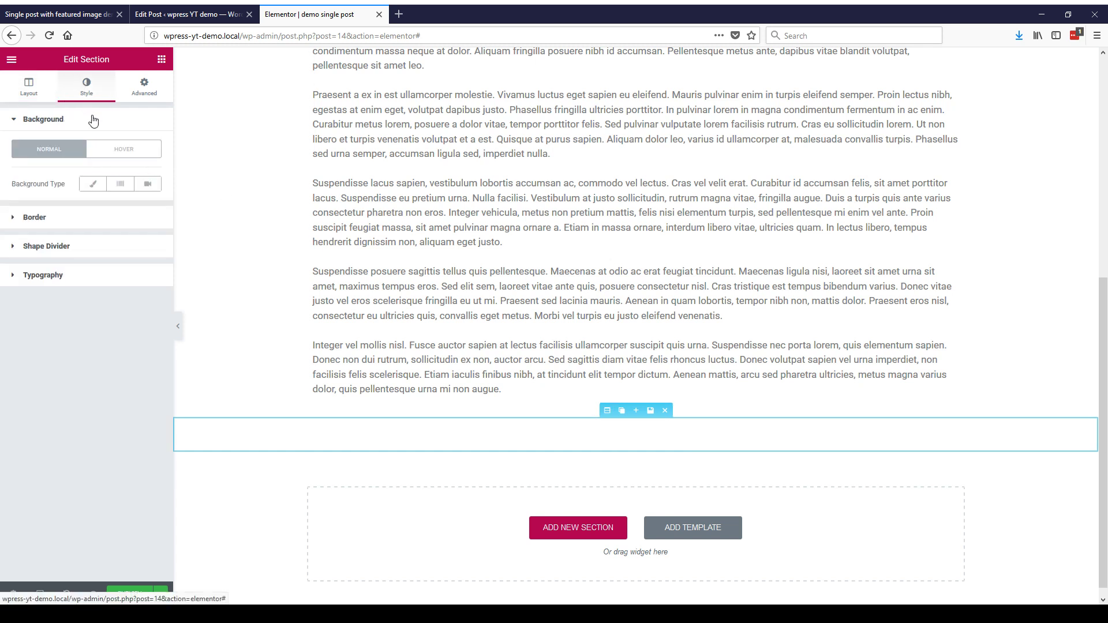
left_click(93, 183)
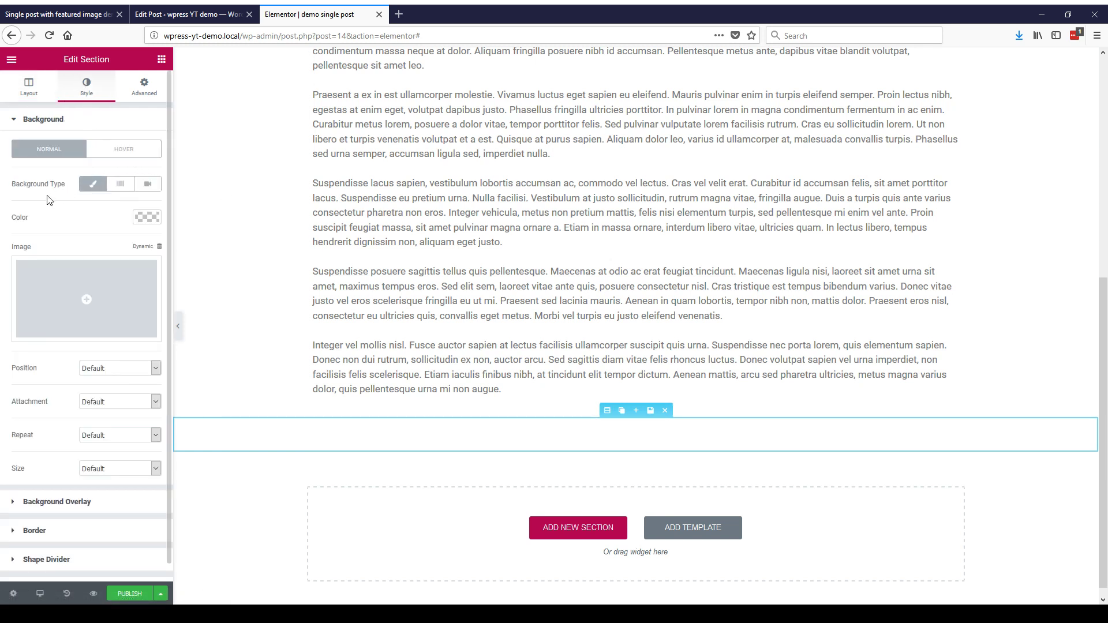
left_click(152, 252)
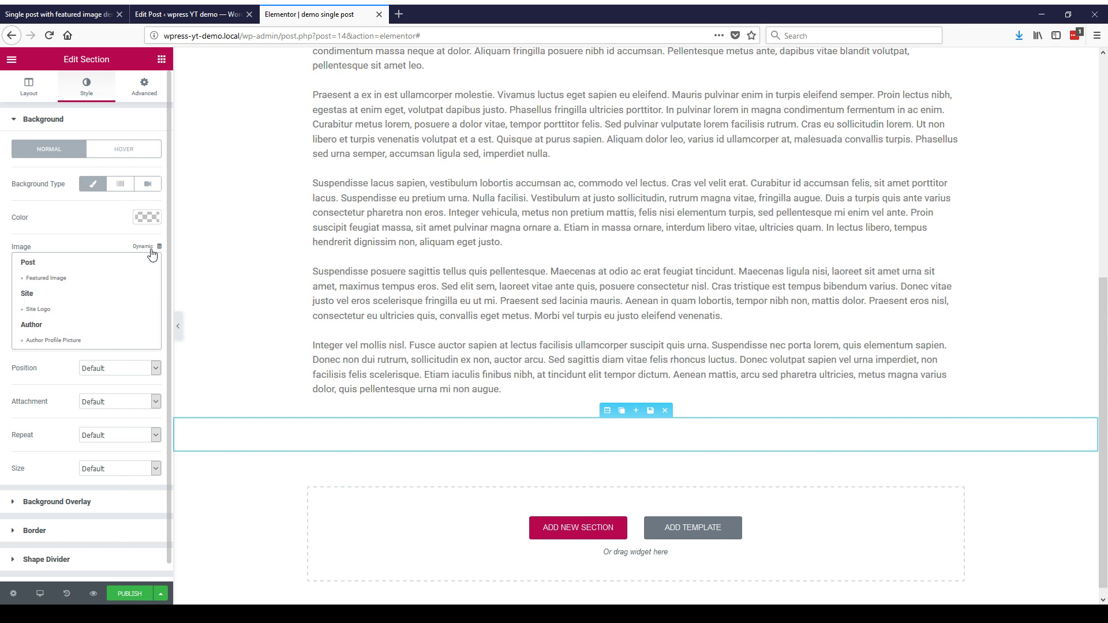
left_click(52, 280)
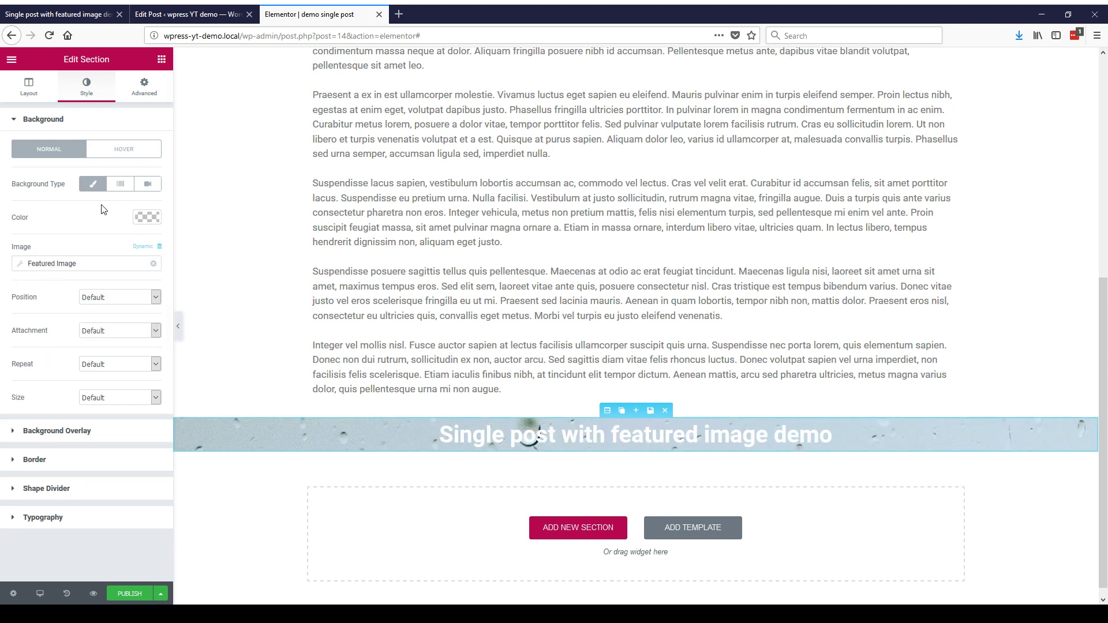
left_click(92, 183)
Unlink the section's padding values and set 150 px at the top and 50 px at the bottom
left_click(144, 87)
left_click(146, 221)
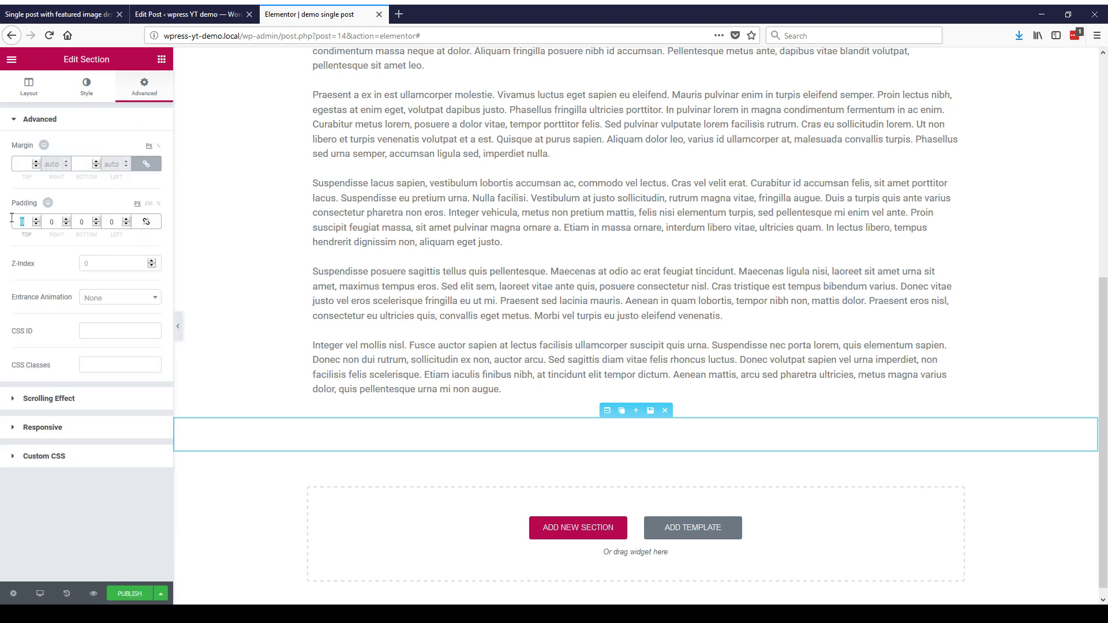
type("150")
double_click(74, 220)
type("50")
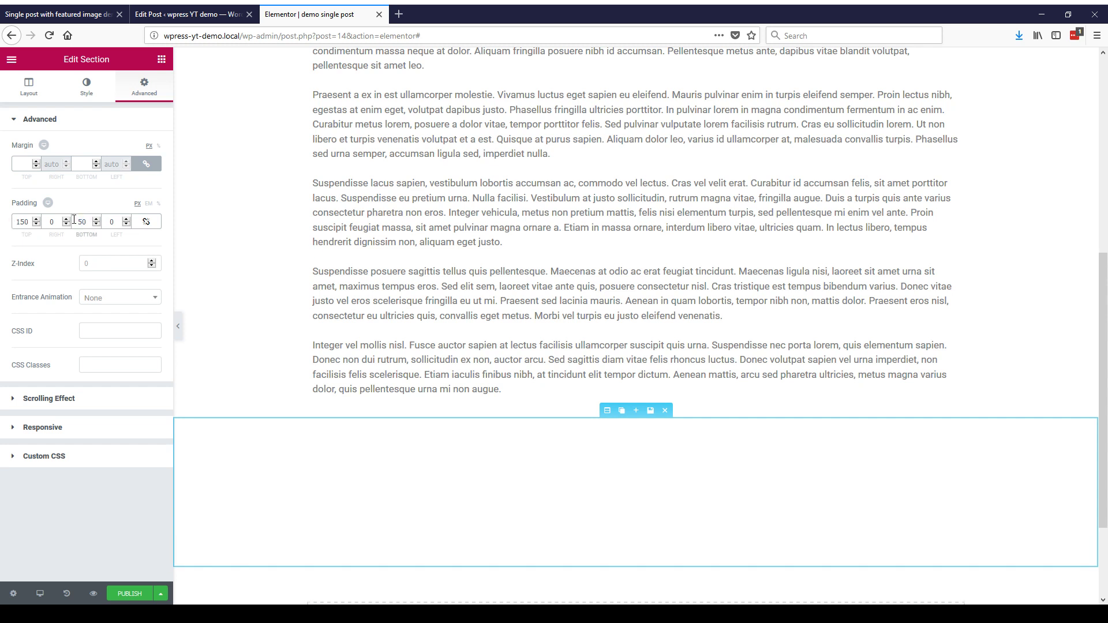
Set the heading section's background type back to Classic to restore the featured image
left_click(32, 92)
left_click(86, 90)
scroll(455, 442, "down", 2)
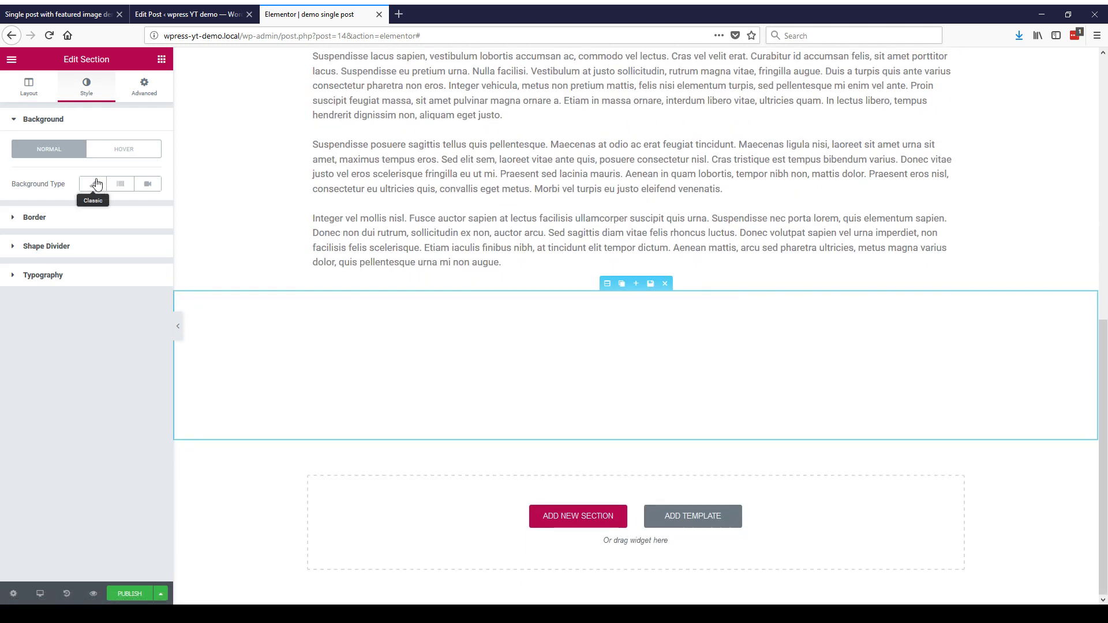
left_click(93, 184)
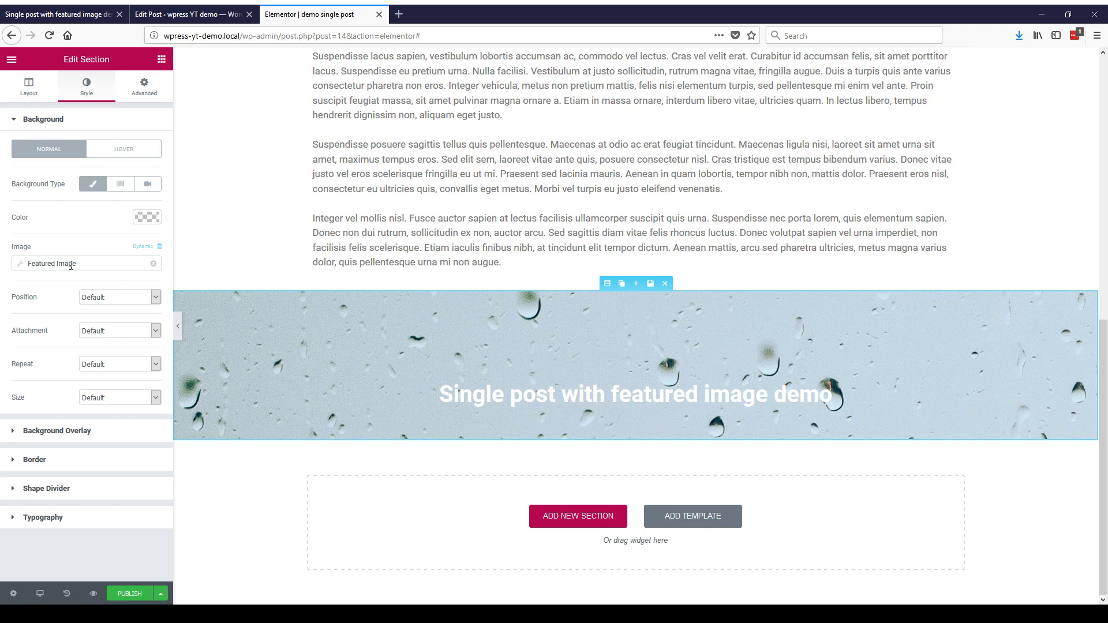
Add a Classic background overlay to the heading section in grey #7a7a7a
left_click(75, 434)
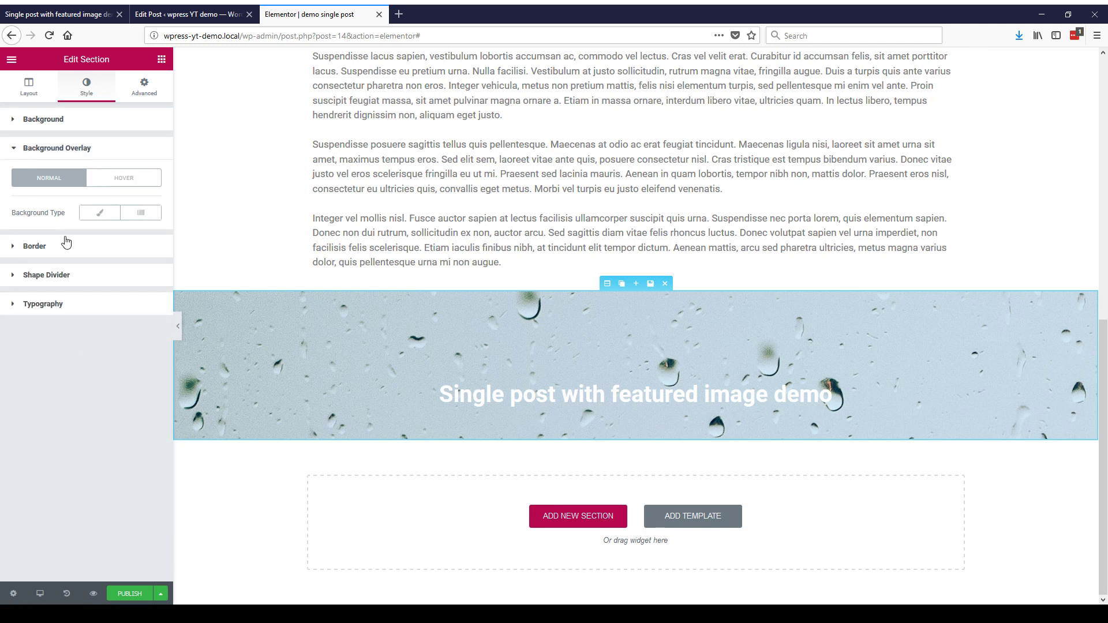
left_click(92, 216)
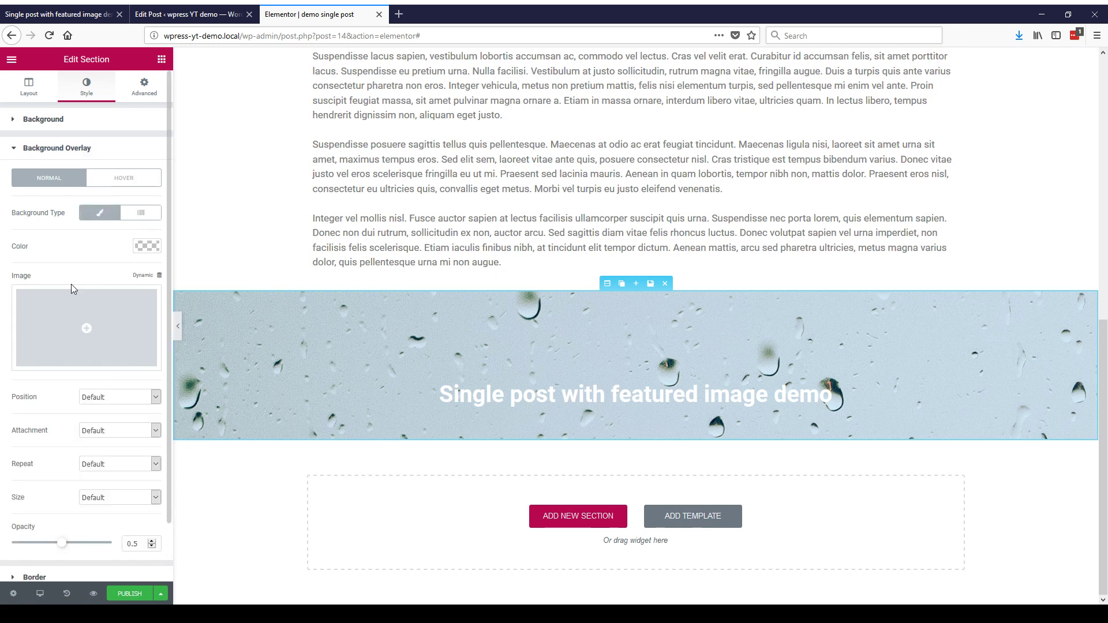
left_click(145, 241)
left_click(47, 382)
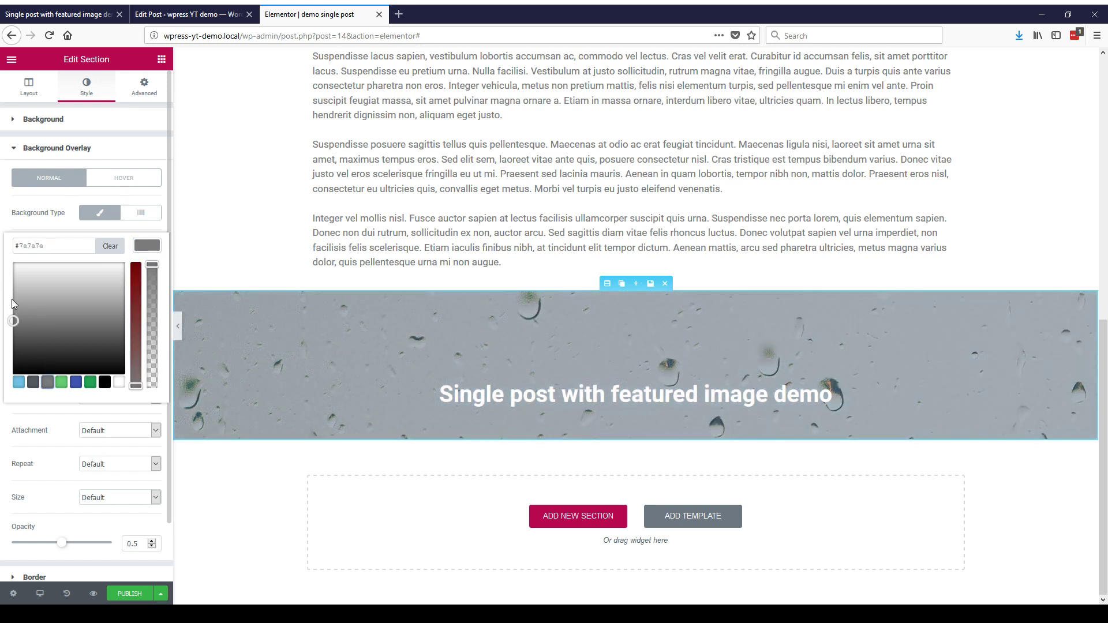
left_click(137, 249)
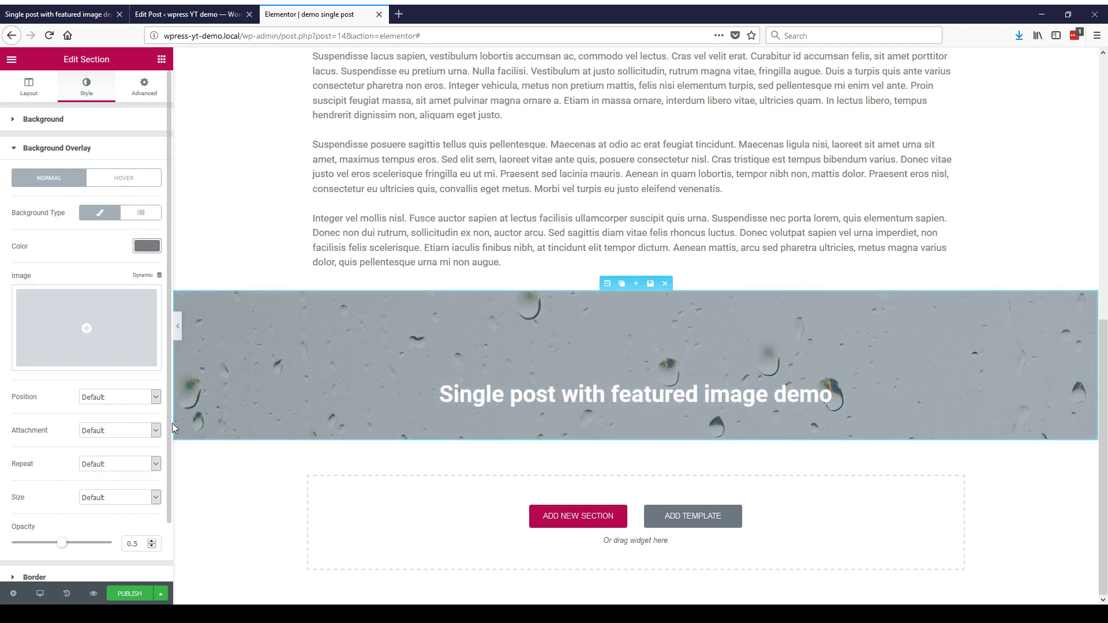